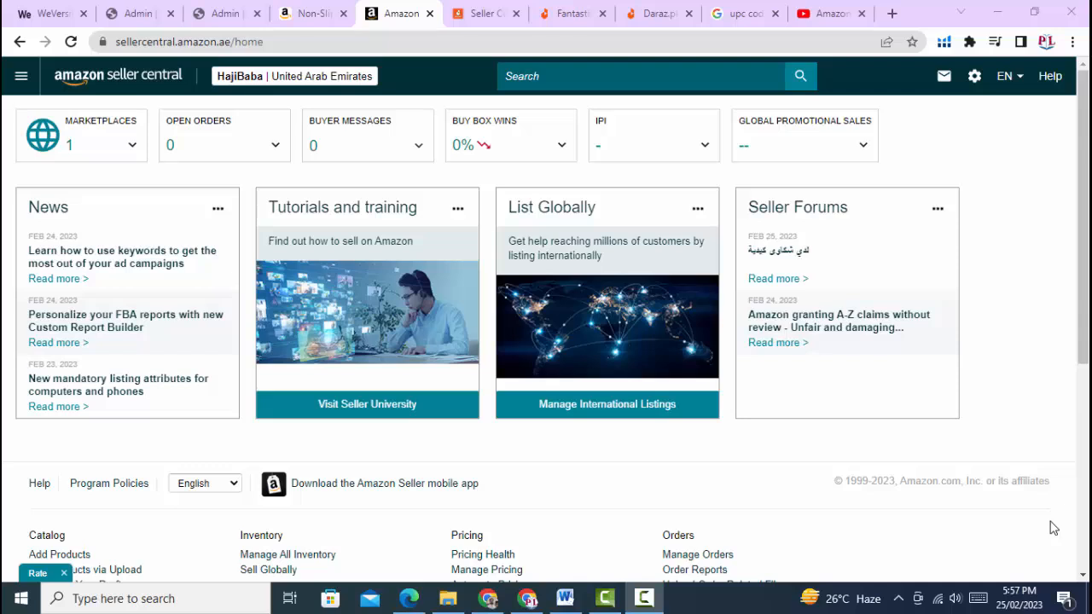
Go to Inventory > Manage All Inventory from the main navigation menu
{"action": "mouse_move", "coordinate": [5, 6]}
{"action": "left_click", "coordinate": [21, 76]}
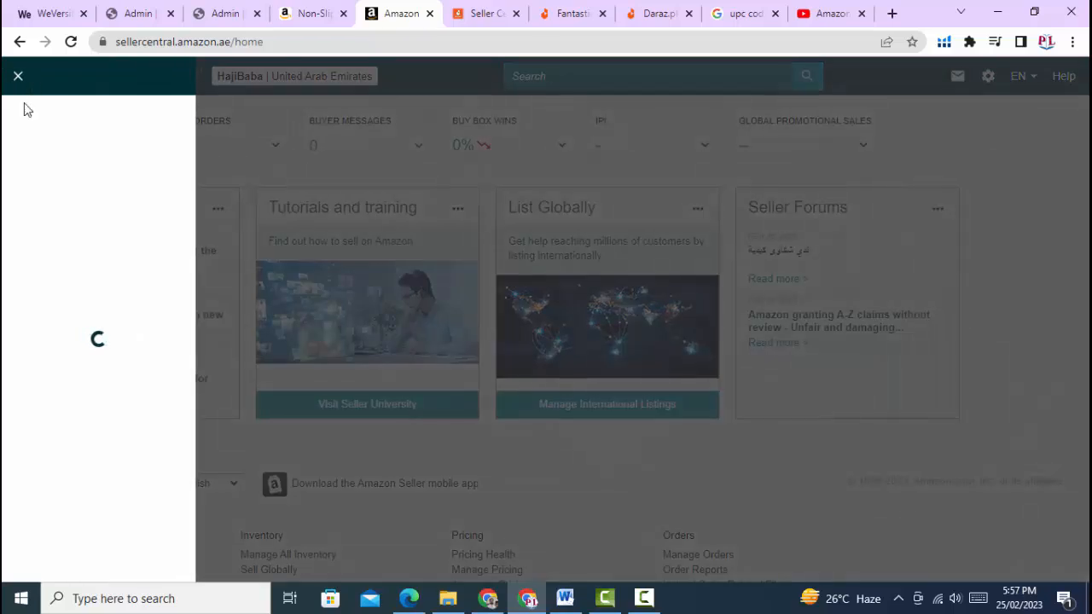
{"action": "mouse_move", "coordinate": [63, 145]}
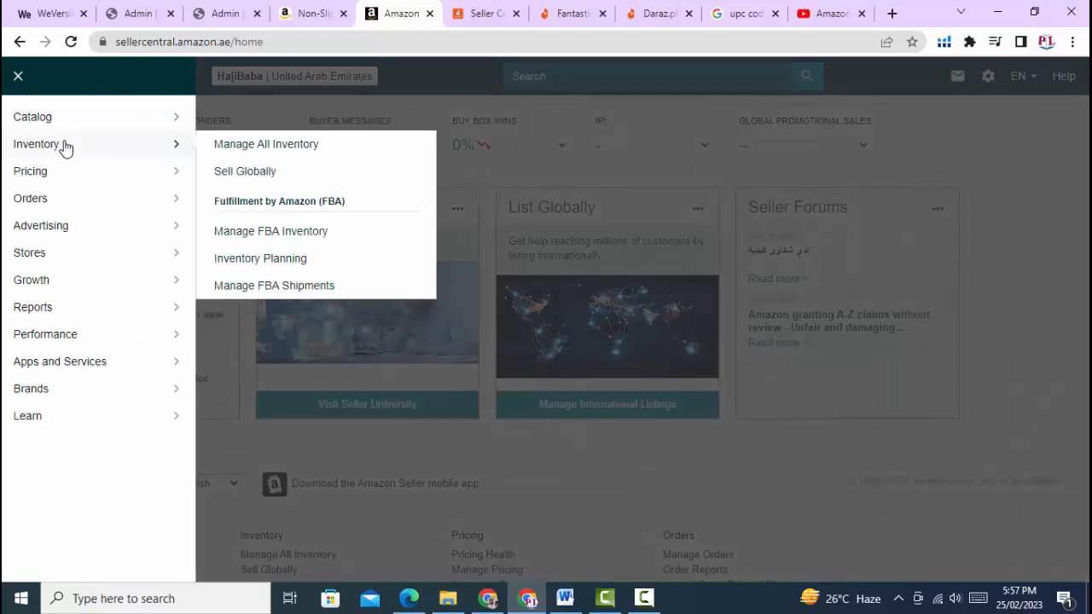
{"action": "left_click", "coordinate": [245, 146]}
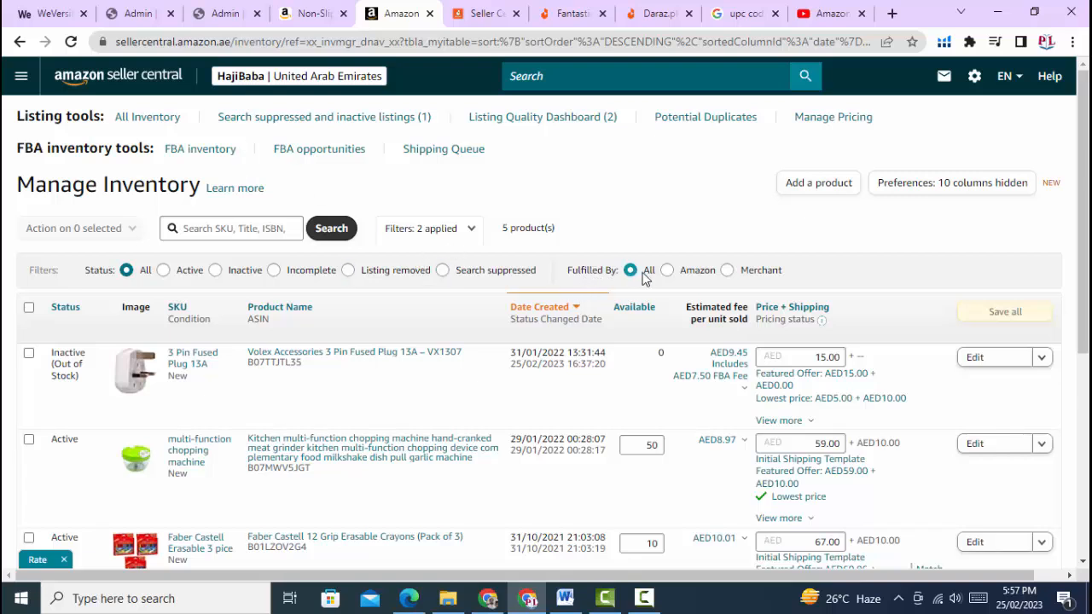
Switch the Fulfilled By filter through Amazon and Merchant, ending on All to list five products
{"action": "left_click", "coordinate": [668, 277]}
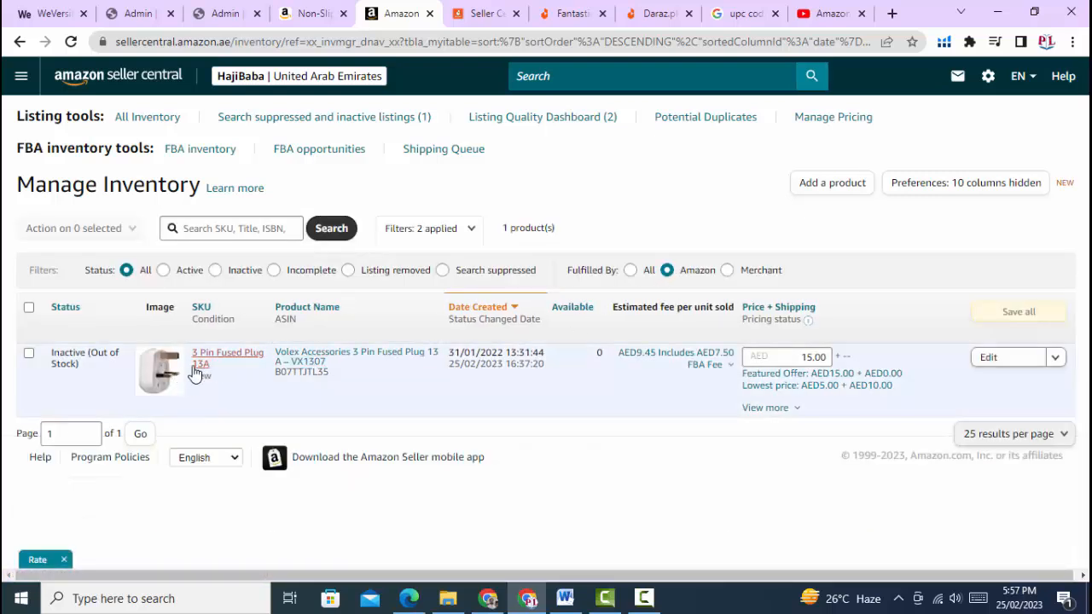
{"action": "left_click", "coordinate": [728, 271]}
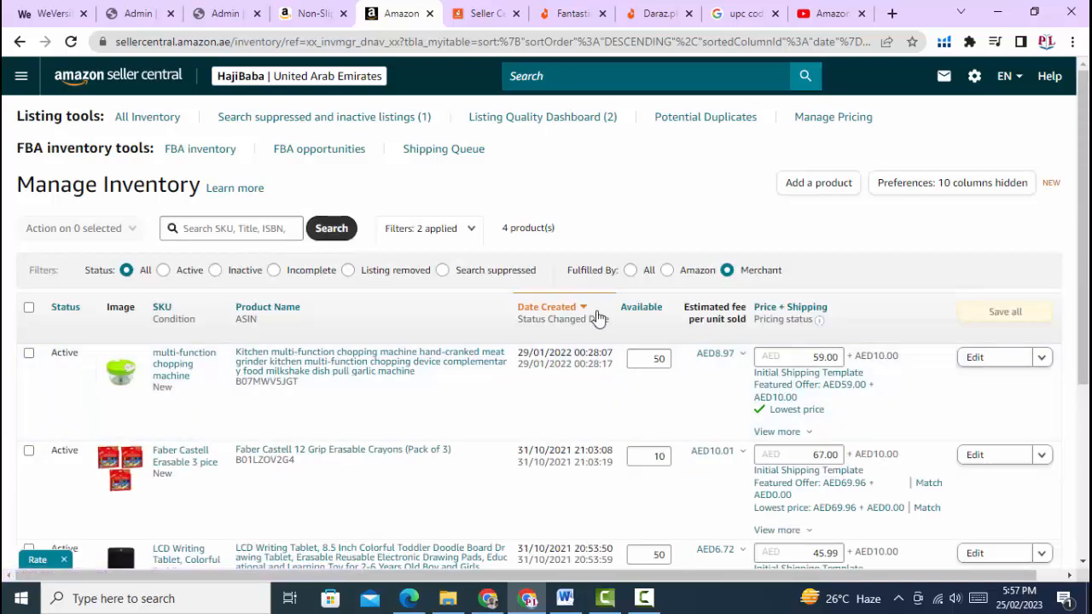
{"action": "left_click", "coordinate": [630, 270]}
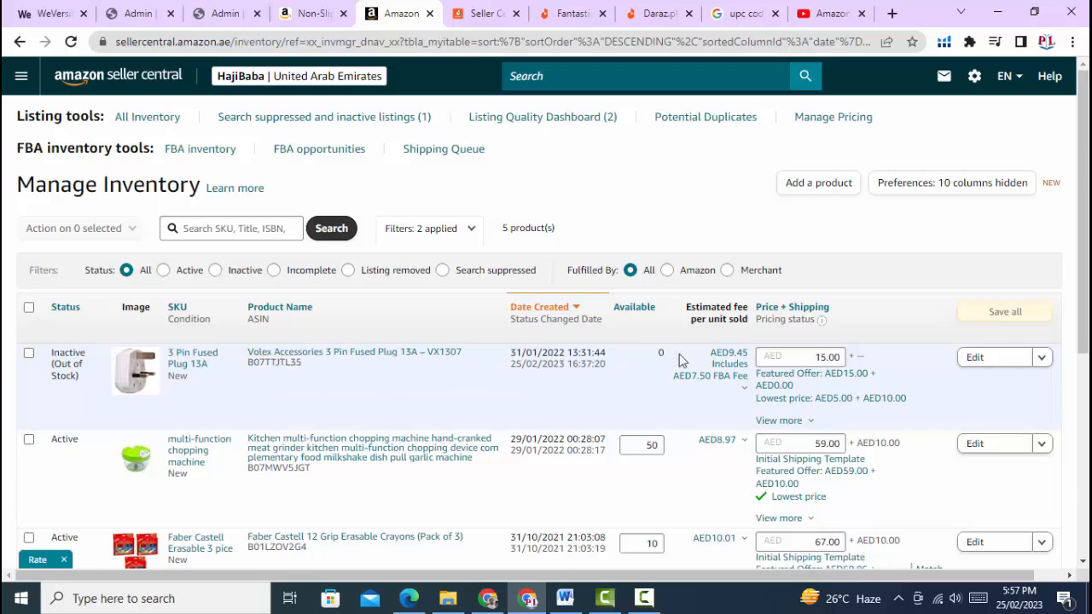
{"action": "scroll", "coordinate": [205, 430], "scroll_direction": "down", "scroll_amount": 1}
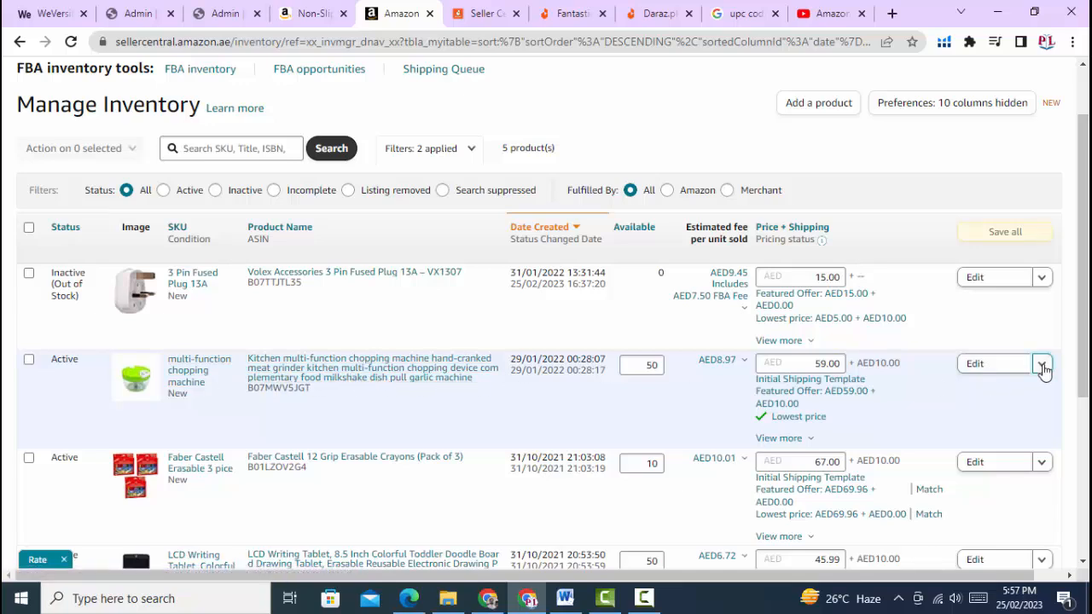
Convert the chopping machine listing to Fulfilled by Amazon and open its dangerous goods form
{"action": "left_click", "coordinate": [1041, 365]}
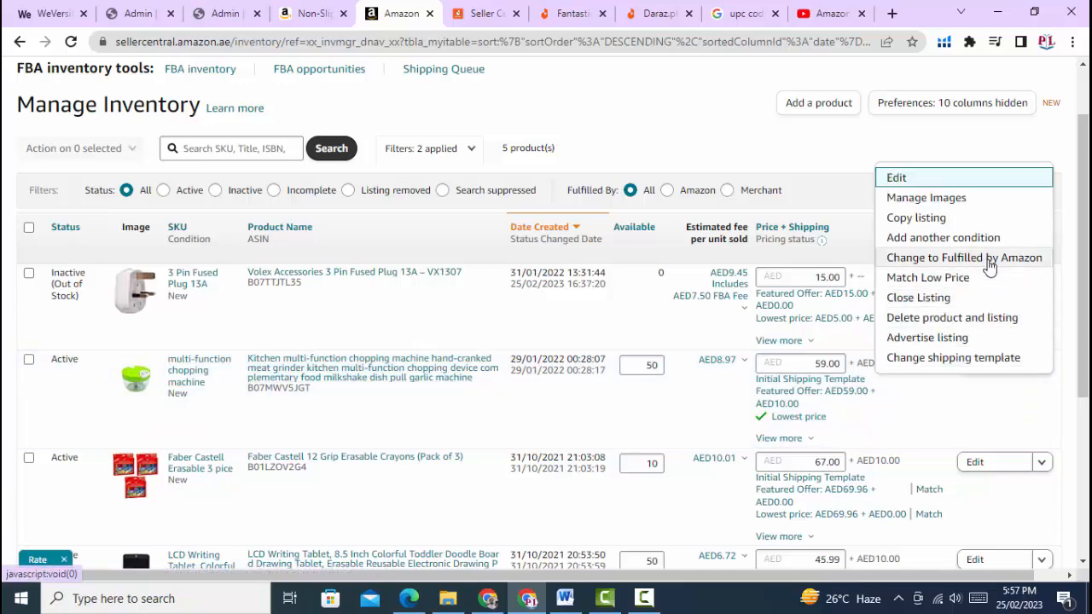
{"action": "left_click", "coordinate": [987, 258]}
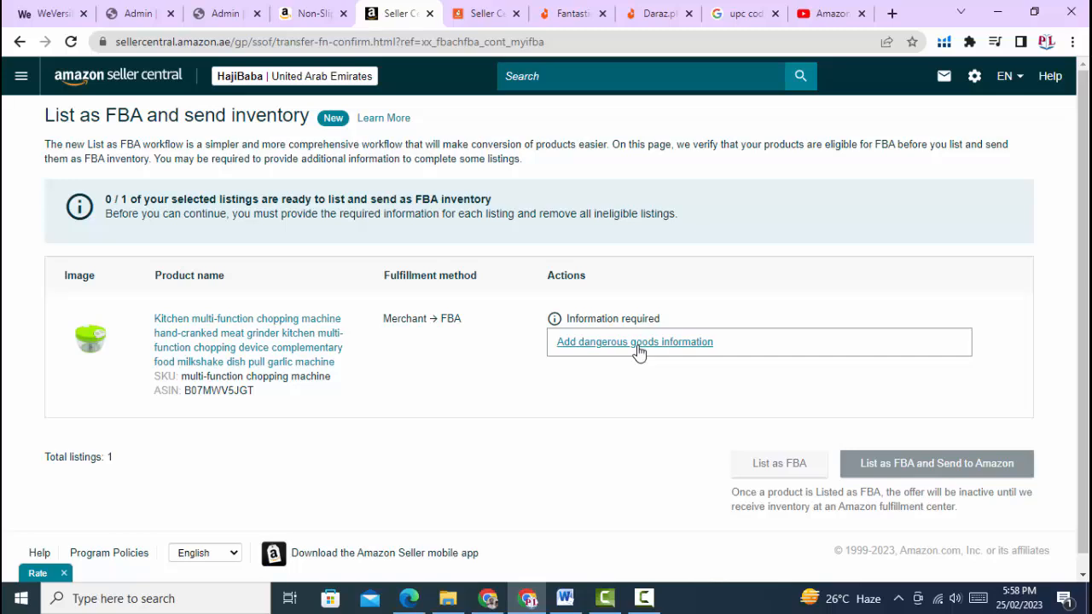
{"action": "left_click", "coordinate": [636, 342]}
Answer No for batteries and dangerous goods, submit, and return to the inventory list
{"action": "scroll", "coordinate": [573, 342], "scroll_direction": "down", "scroll_amount": 5}
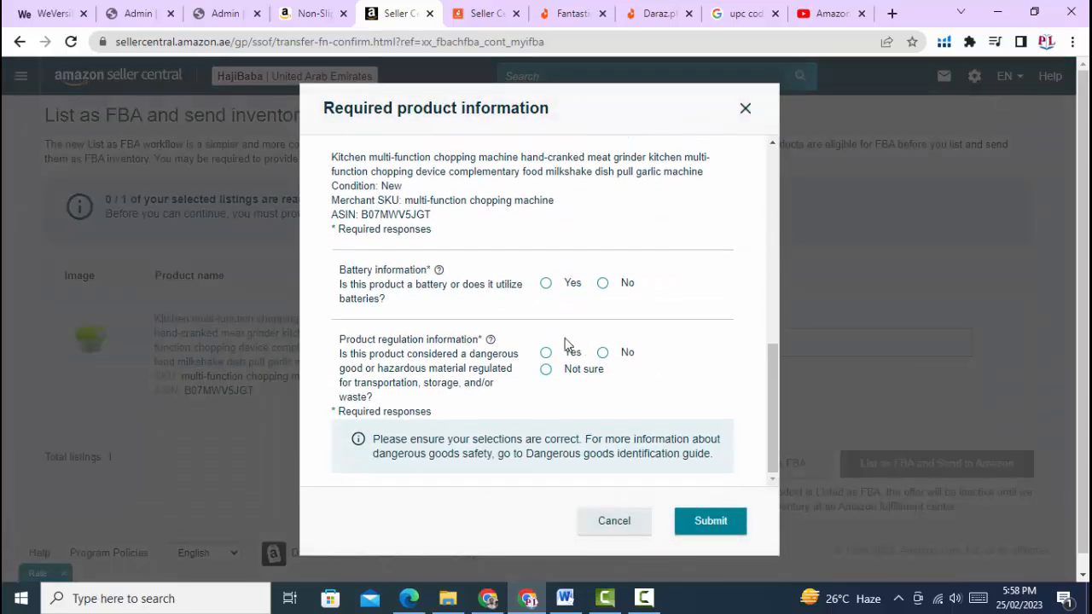
{"action": "left_click", "coordinate": [603, 284]}
{"action": "scroll", "coordinate": [529, 330], "scroll_direction": "up", "scroll_amount": 5}
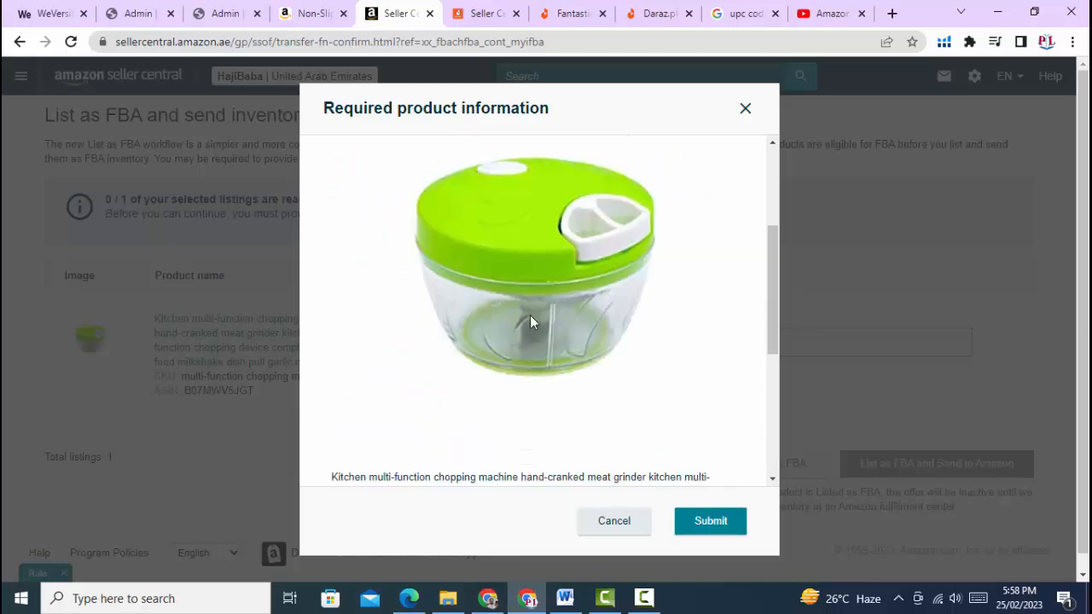
{"action": "scroll", "coordinate": [529, 321], "scroll_direction": "down", "scroll_amount": 5}
{"action": "left_click", "coordinate": [602, 352]}
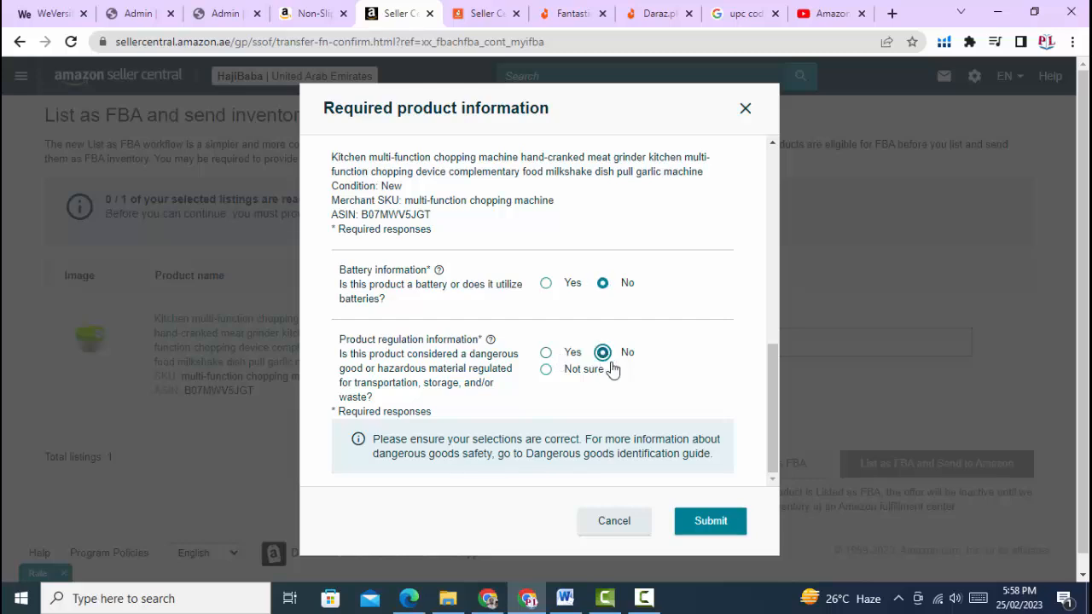
{"action": "left_click", "coordinate": [704, 522]}
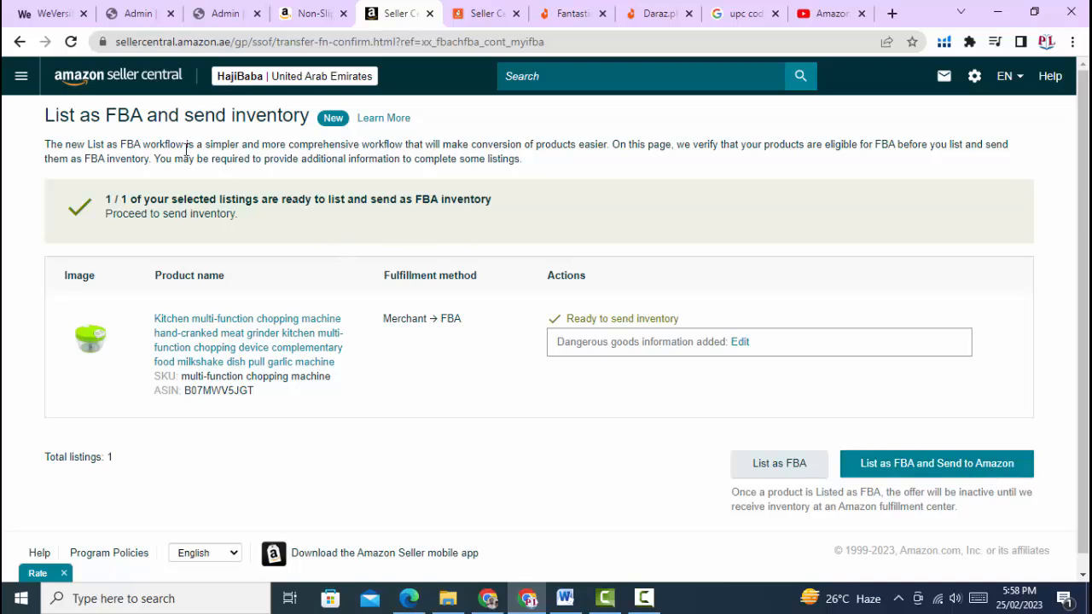
{"action": "left_click", "coordinate": [18, 44]}
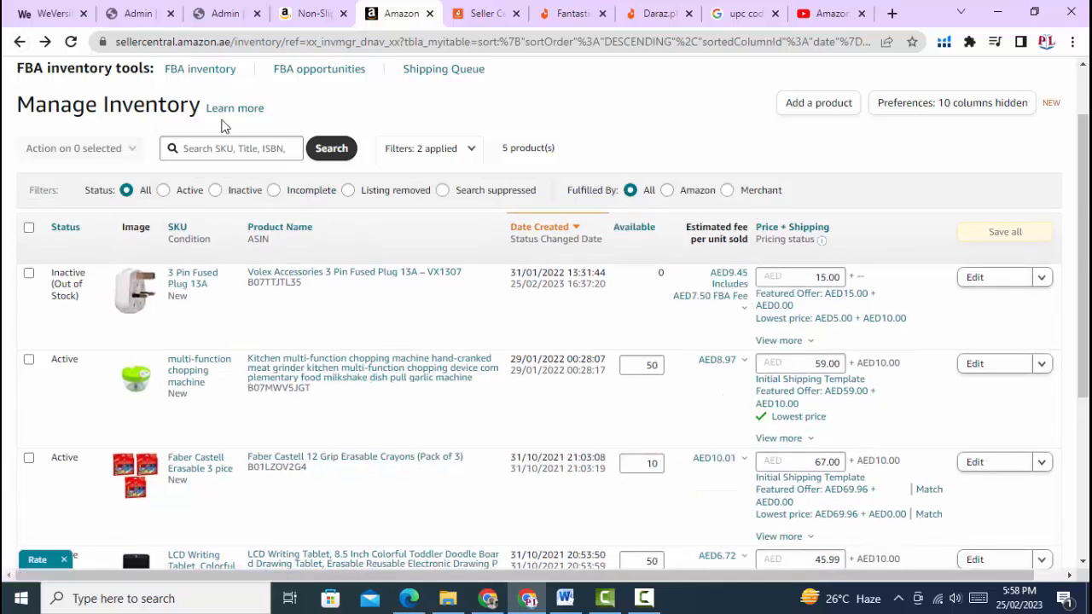
From the Seller Central home page, go to Inventory > Manage FBA Shipments to see the DXB6 shipment
{"action": "scroll", "coordinate": [86, 99], "scroll_direction": "up", "scroll_amount": 1}
{"action": "left_click", "coordinate": [97, 79]}
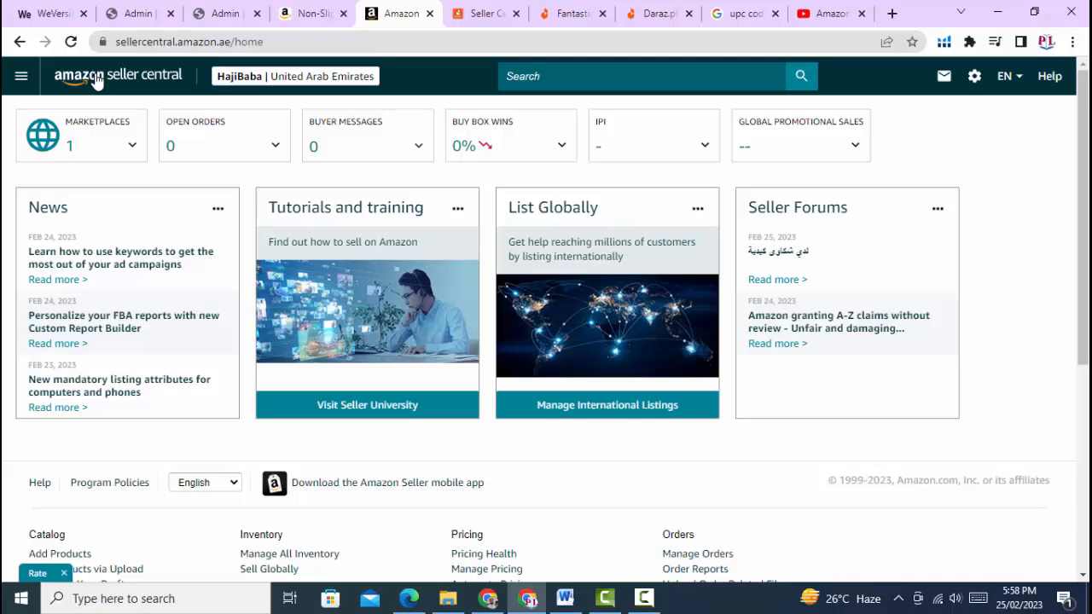
{"action": "left_click", "coordinate": [17, 76]}
{"action": "mouse_move", "coordinate": [42, 144]}
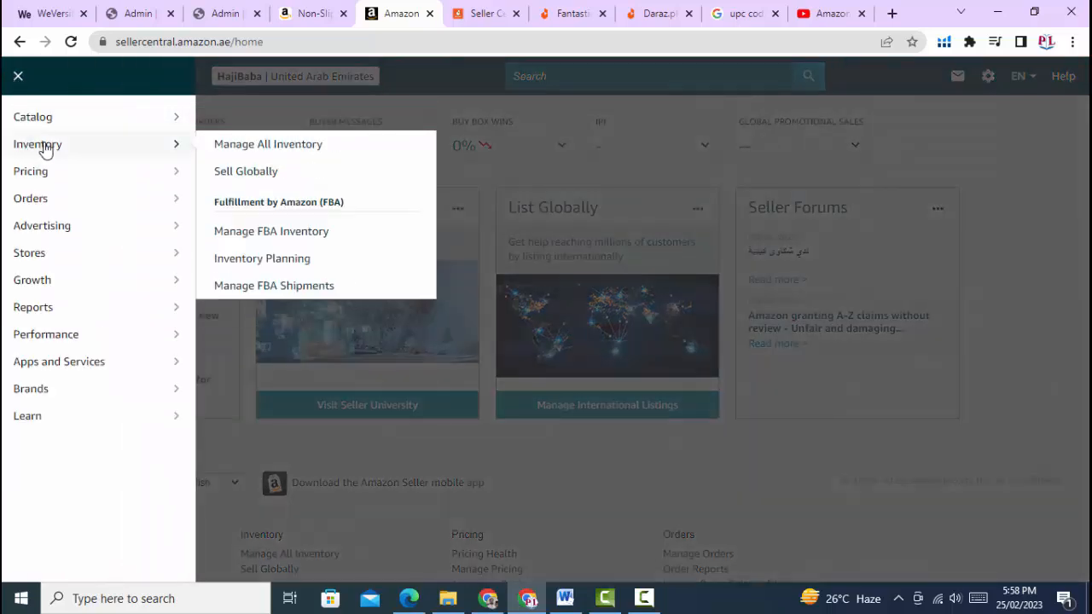
{"action": "left_click", "coordinate": [285, 293]}
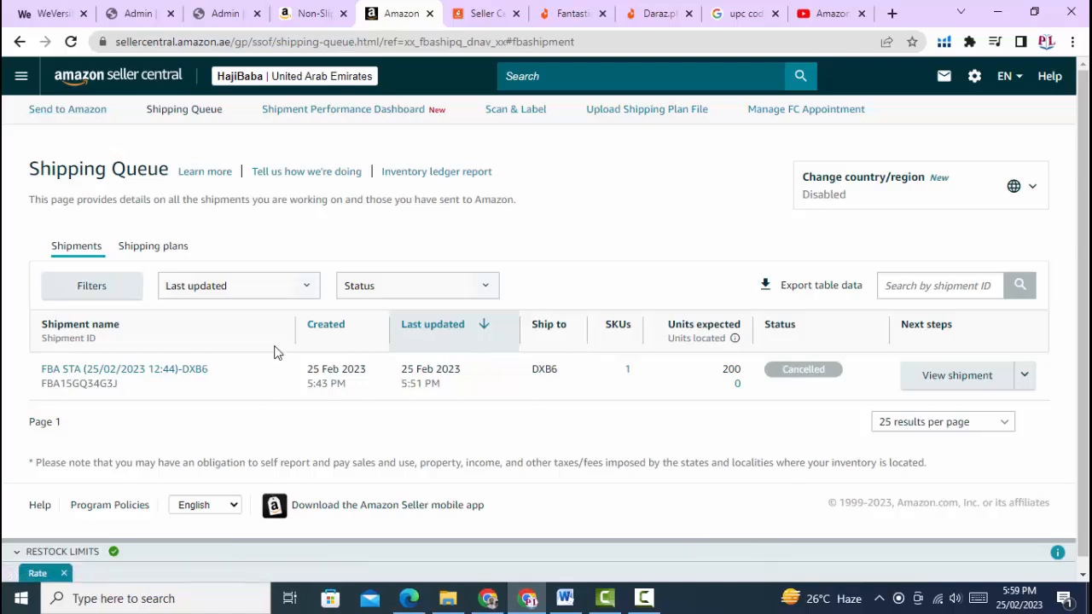
Start a new Send to Amazon shipment and review the Step 1 page with the fused plug SKU
{"action": "left_click", "coordinate": [53, 118]}
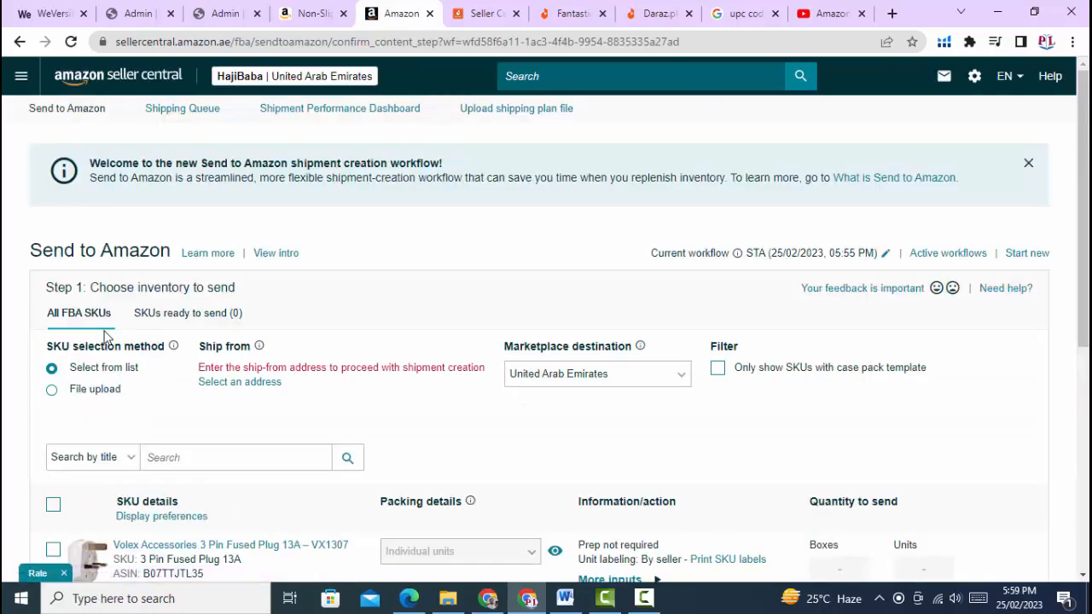
{"action": "scroll", "coordinate": [187, 311], "scroll_direction": "down", "scroll_amount": 5}
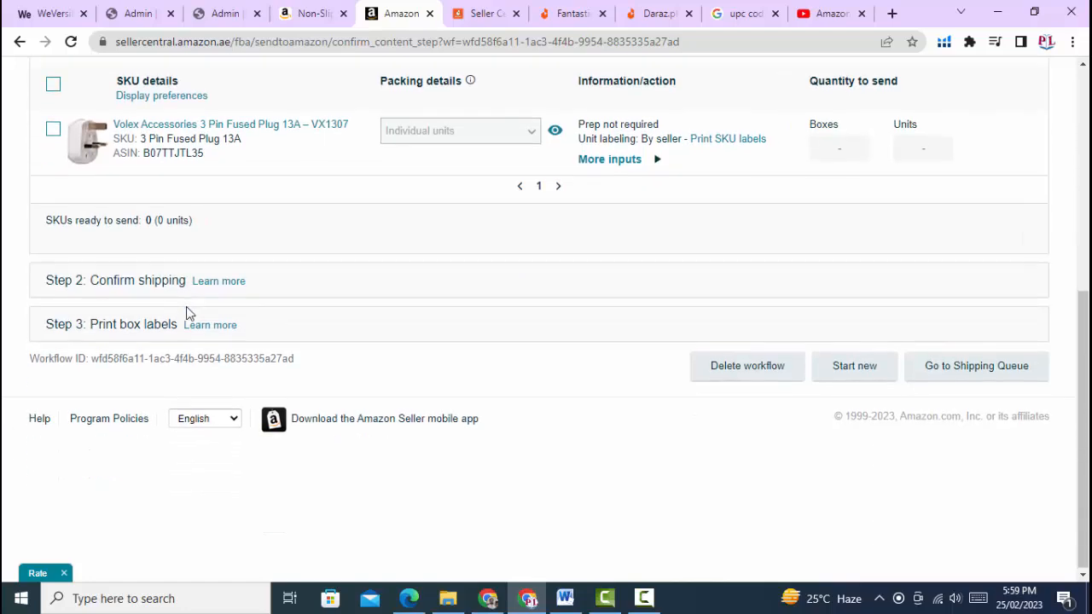
{"action": "scroll", "coordinate": [188, 311], "scroll_direction": "up", "scroll_amount": 3}
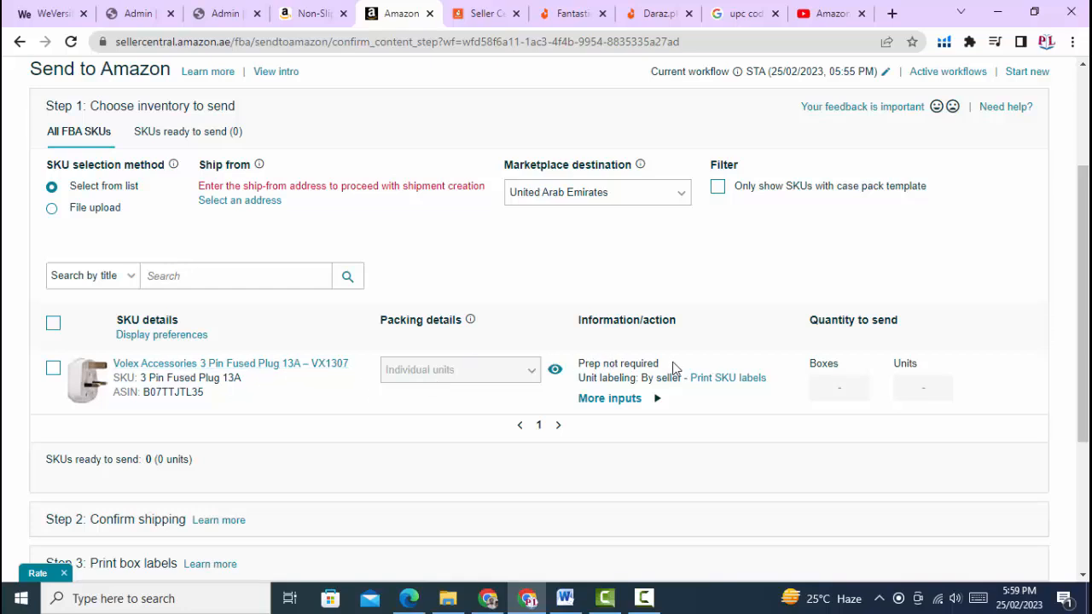
{"action": "scroll", "coordinate": [221, 324], "scroll_direction": "up", "scroll_amount": 2}
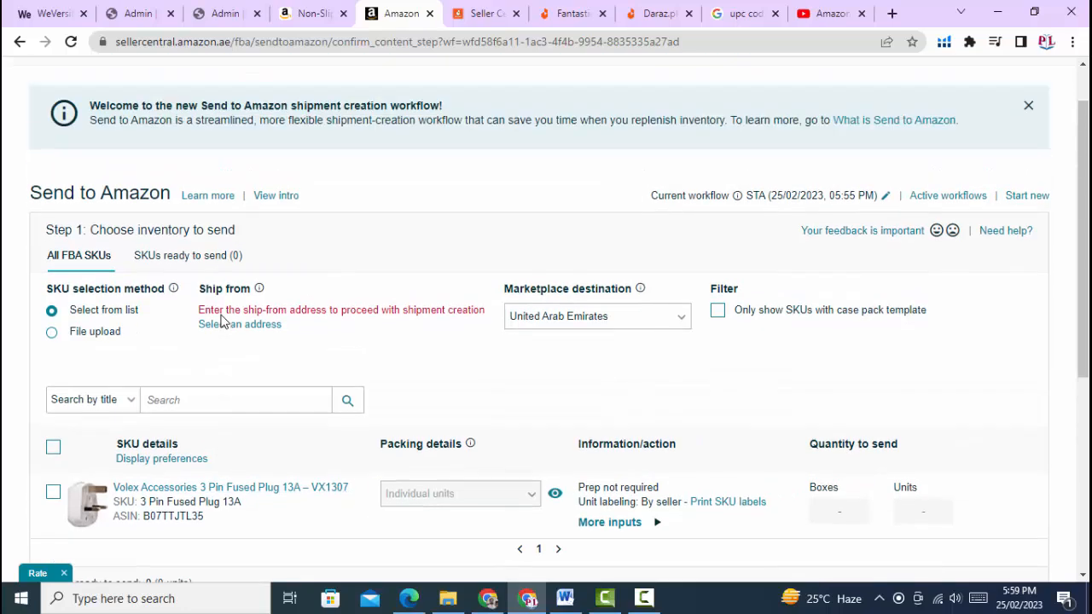
{"action": "scroll", "coordinate": [220, 320], "scroll_direction": "up", "scroll_amount": 1}
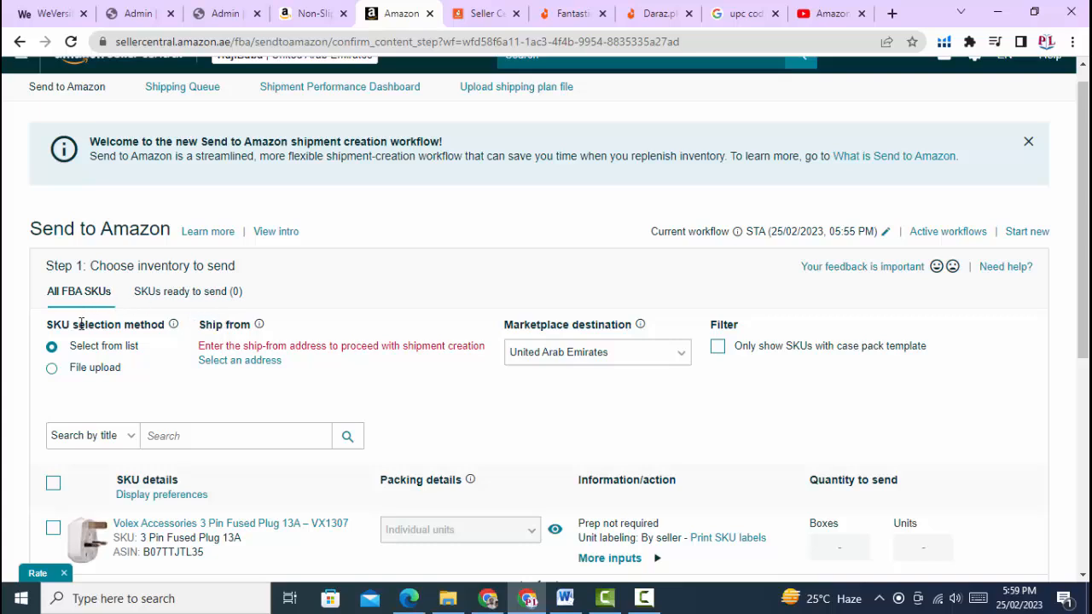
{"action": "scroll", "coordinate": [101, 290], "scroll_direction": "down", "scroll_amount": 1}
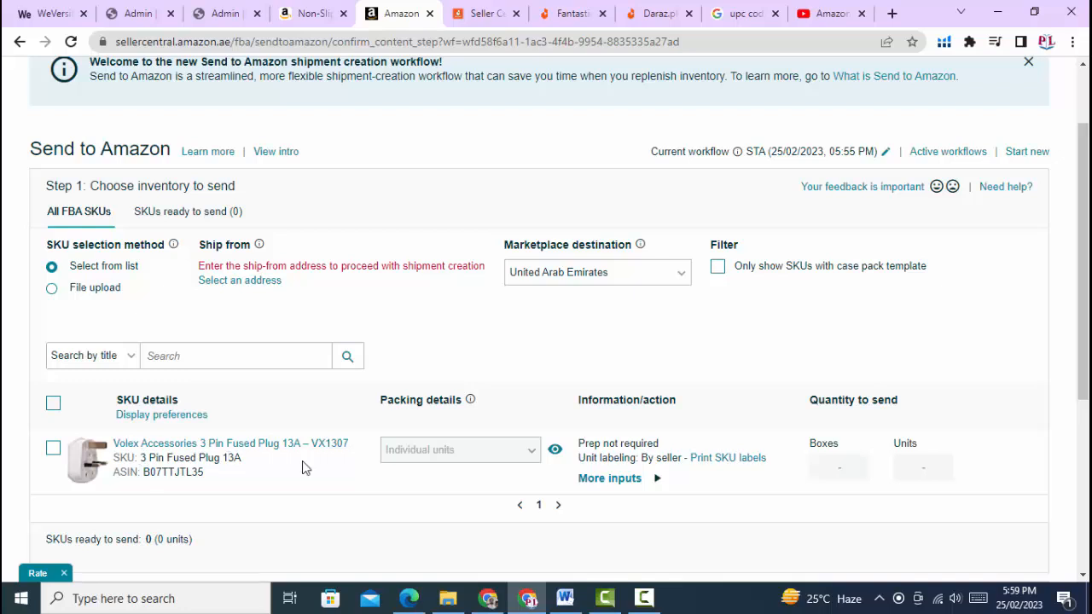
Add a new ship-from address in China with company name 'ABCDSHangai'
{"action": "left_click", "coordinate": [234, 286]}
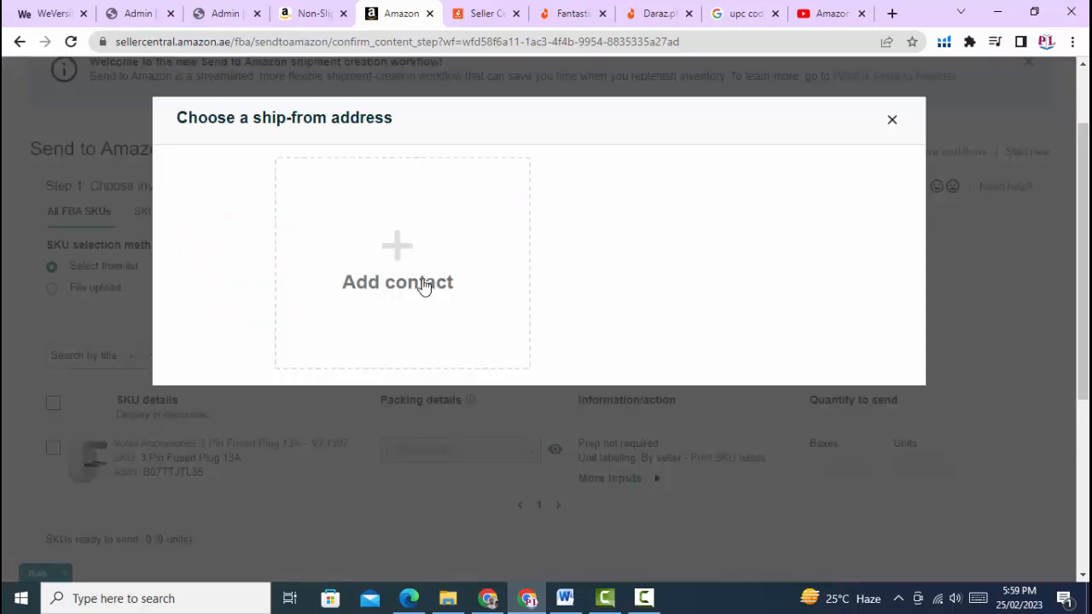
{"action": "left_click", "coordinate": [401, 251]}
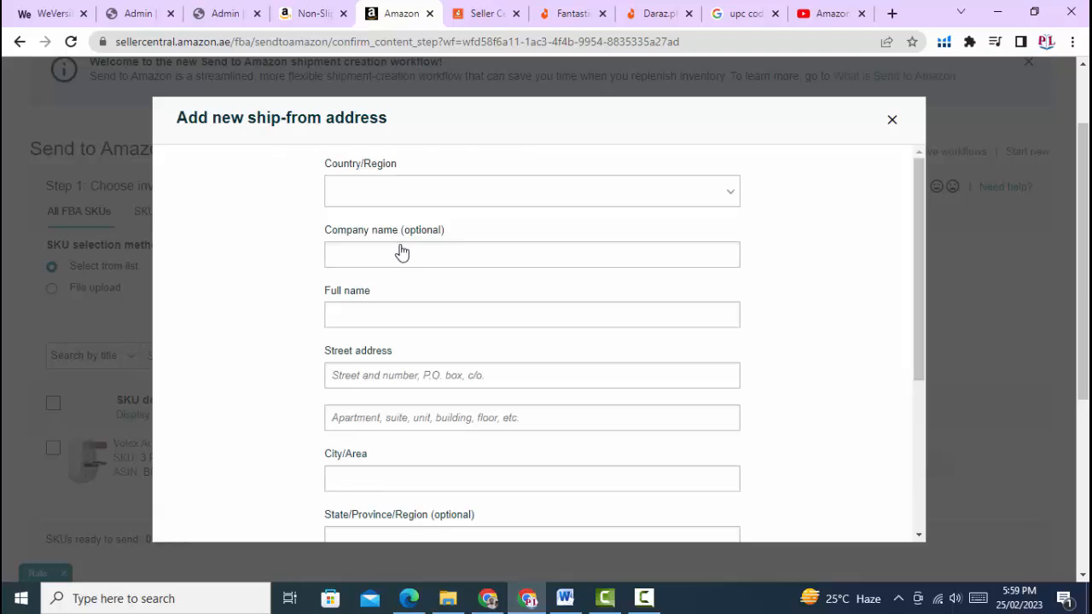
{"action": "left_click", "coordinate": [400, 196]}
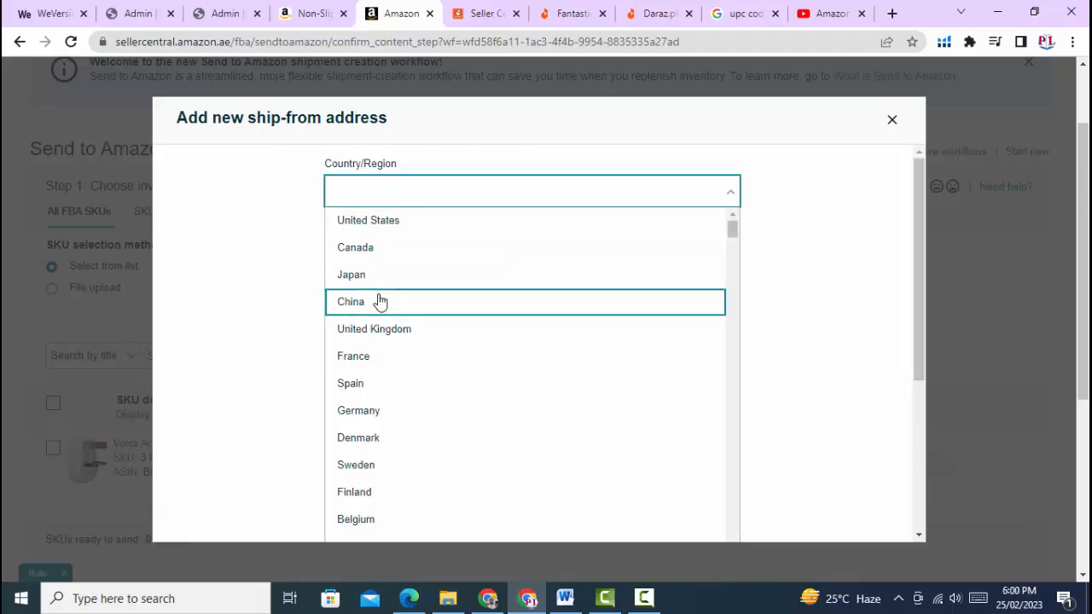
{"action": "left_click", "coordinate": [377, 302]}
{"action": "left_click", "coordinate": [386, 256]}
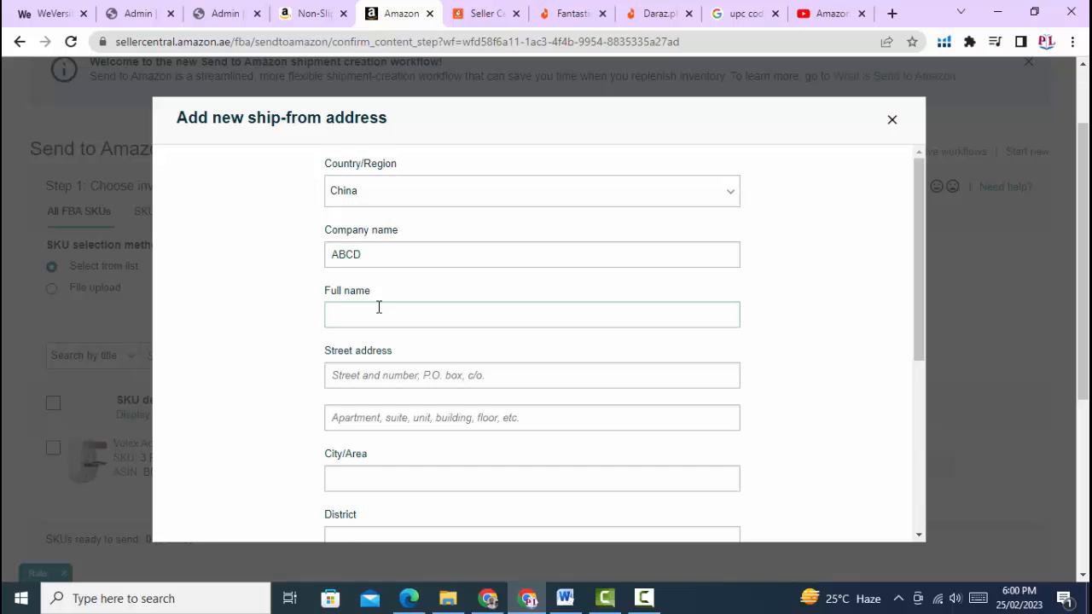
{"action": "type", "text": "ABCD"}
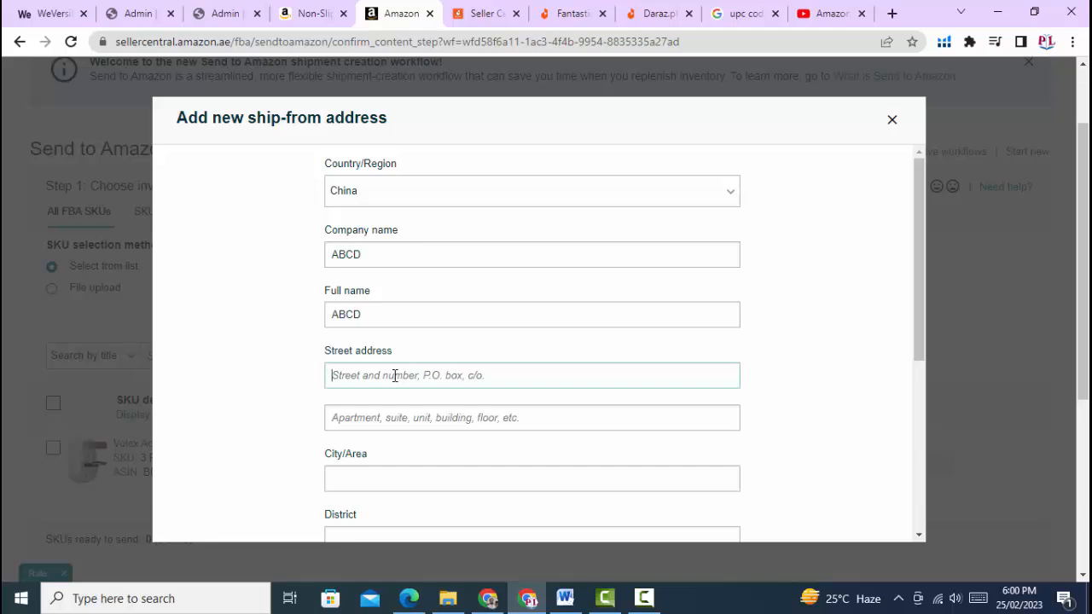
{"action": "type", "text": "SHangai"}
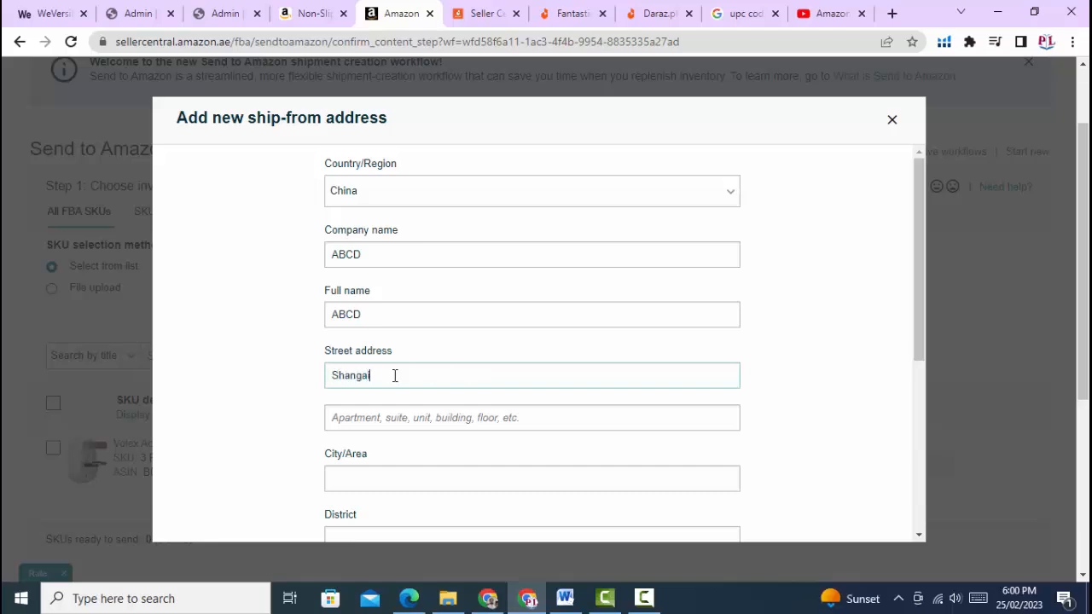
Enter the city 'Shan', fill in the district and set the province to Shanghai
{"action": "left_click", "coordinate": [374, 478]}
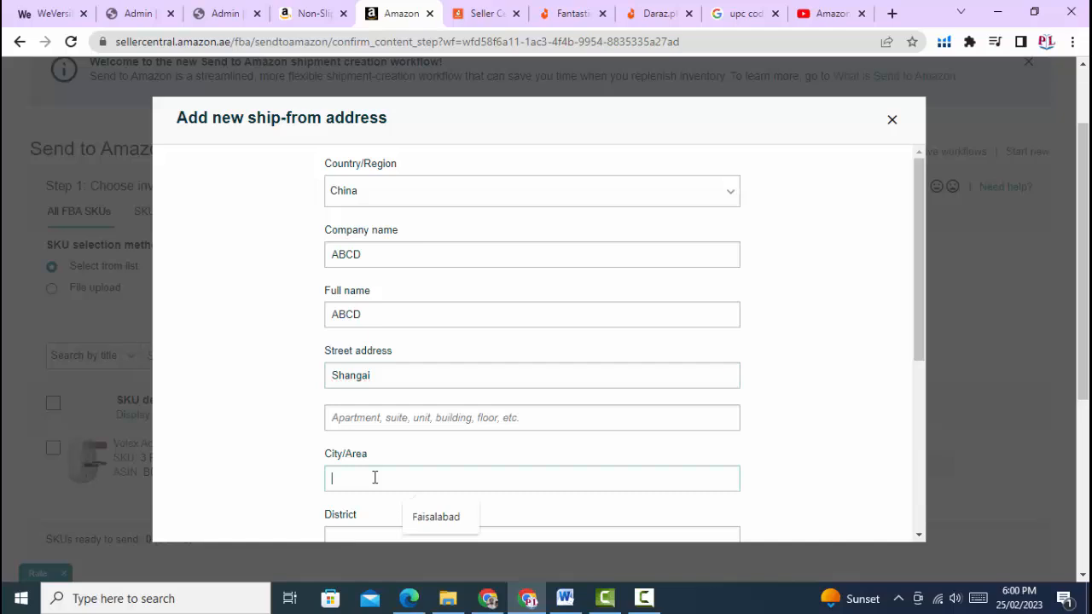
{"action": "type", "text": "Shangai"}
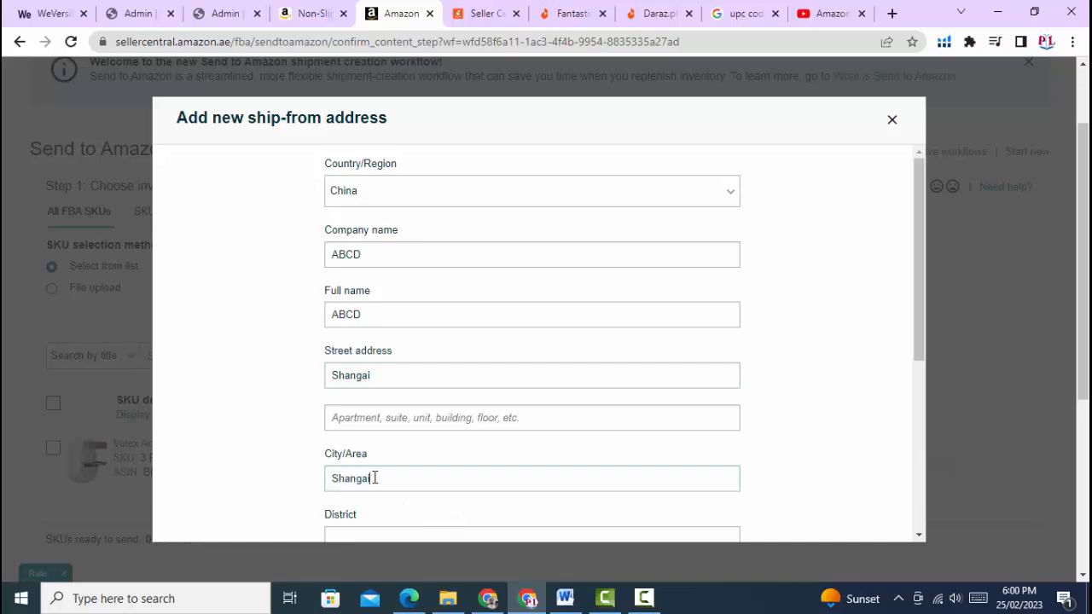
{"action": "scroll", "coordinate": [374, 477], "scroll_direction": "down", "scroll_amount": 2}
{"action": "left_click", "coordinate": [371, 378]}
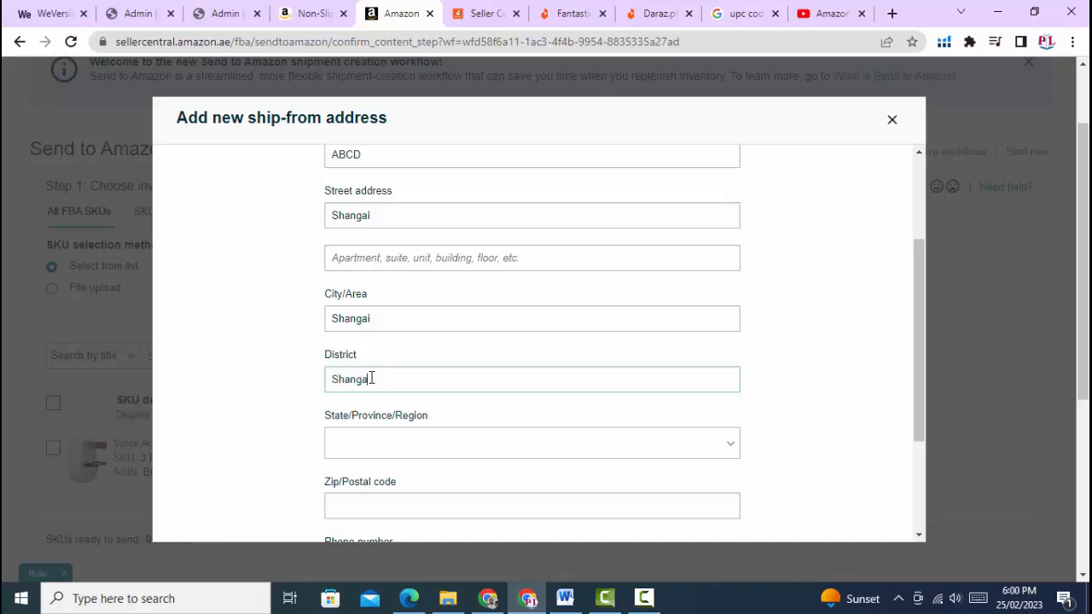
{"action": "left_click", "coordinate": [391, 446]}
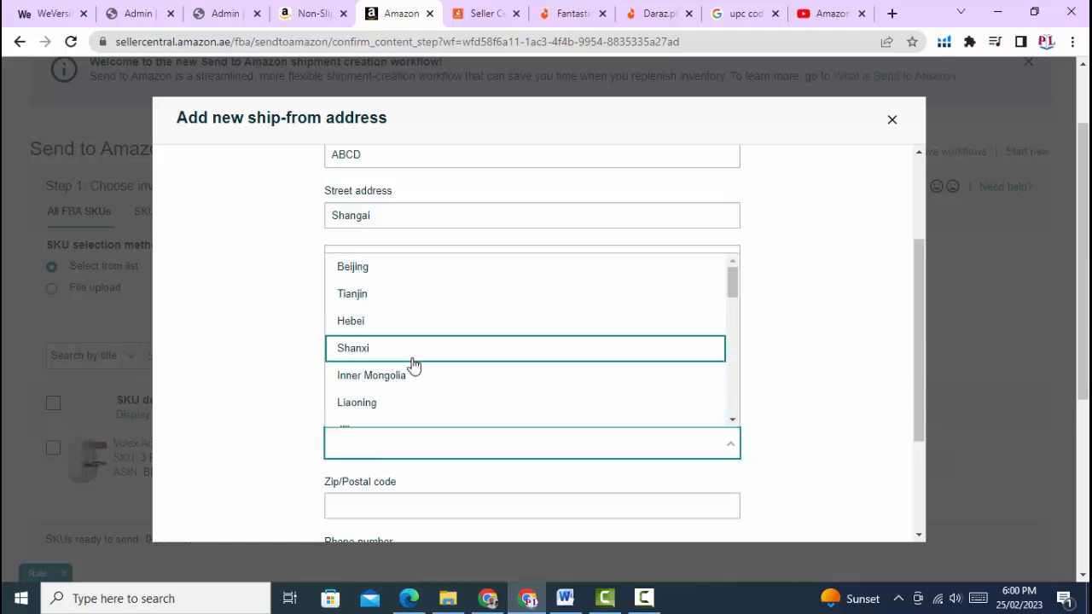
{"action": "scroll", "coordinate": [390, 359], "scroll_direction": "up", "scroll_amount": 1}
{"action": "scroll", "coordinate": [391, 361], "scroll_direction": "down", "scroll_amount": 1}
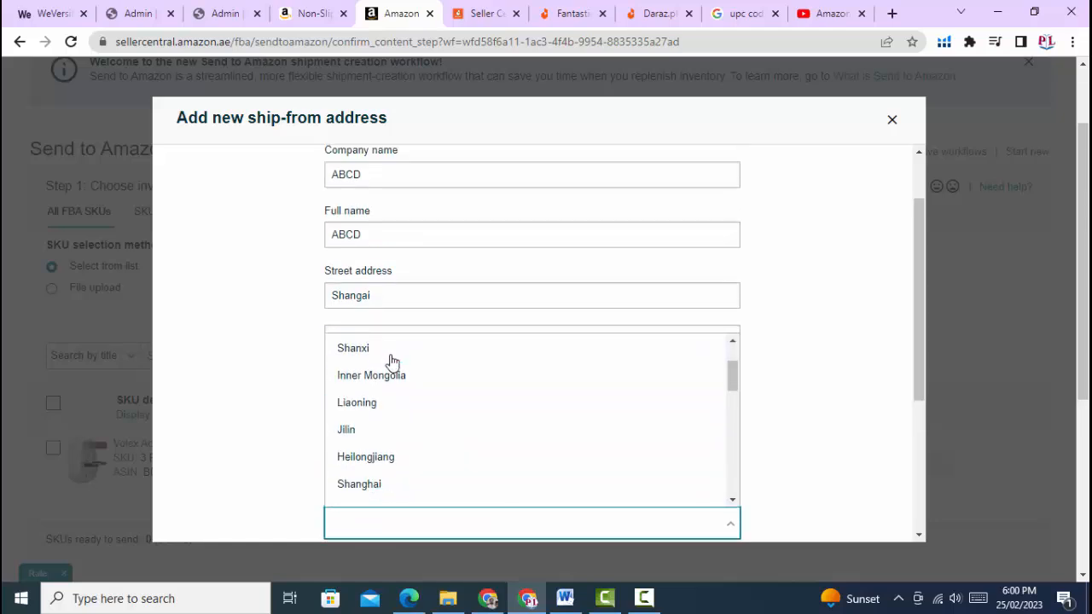
{"action": "scroll", "coordinate": [391, 375], "scroll_direction": "down", "scroll_amount": 1}
{"action": "left_click", "coordinate": [388, 402]}
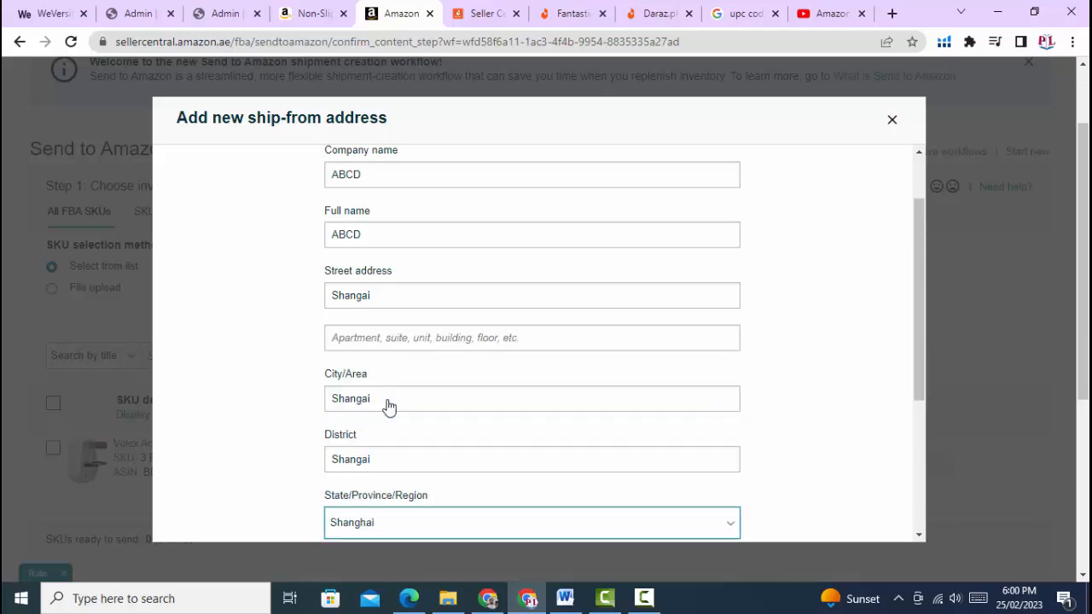
{"action": "scroll", "coordinate": [280, 441], "scroll_direction": "down", "scroll_amount": 2}
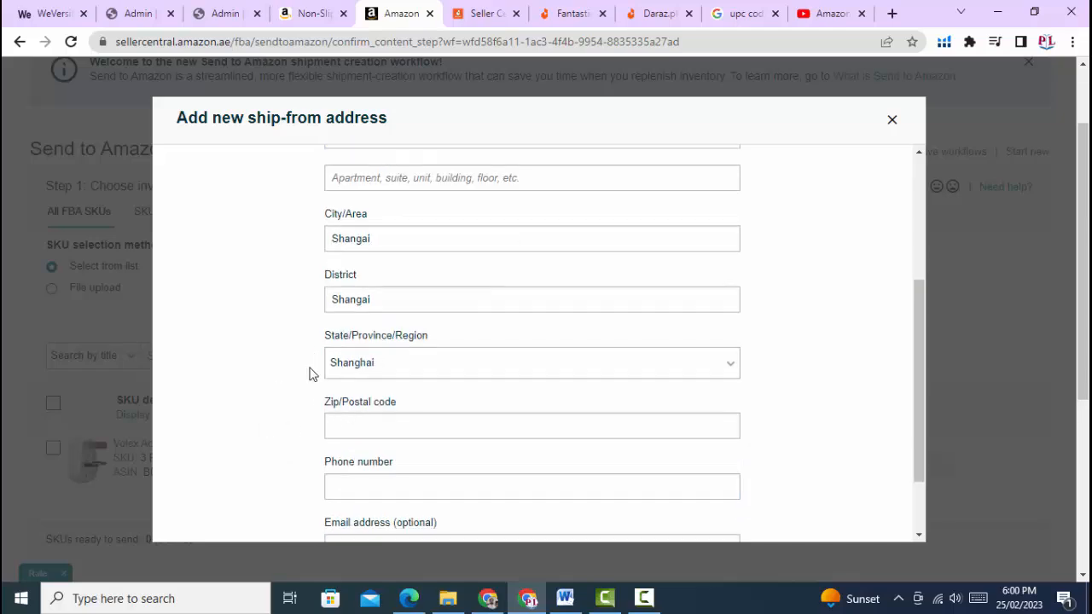
{"action": "scroll", "coordinate": [309, 374], "scroll_direction": "down", "scroll_amount": 1}
Enter postal code 654123 and the contact phone number, then save the address
{"action": "left_click", "coordinate": [367, 338]}
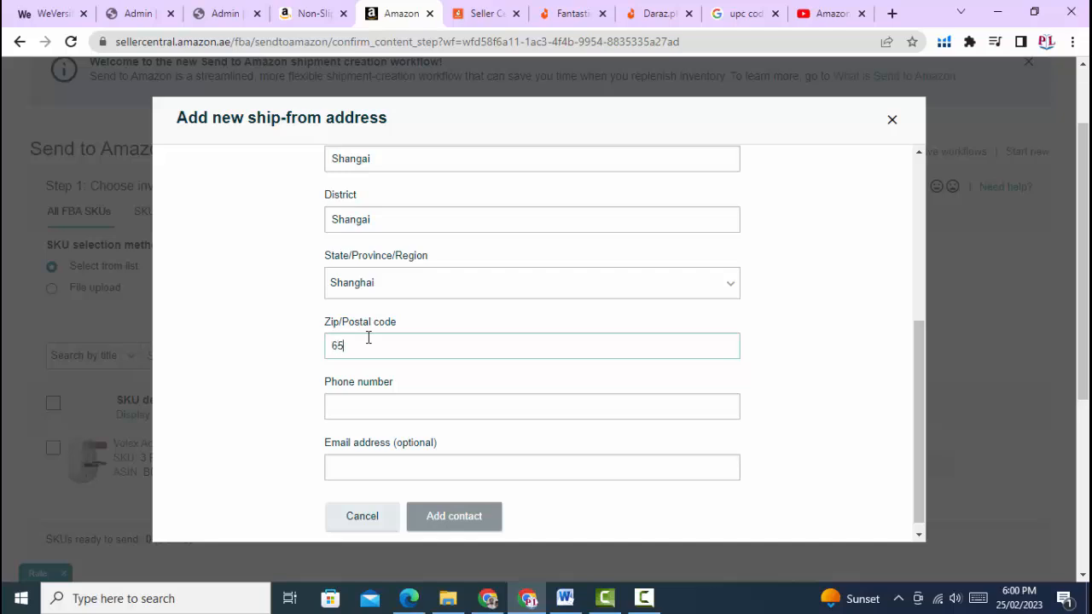
{"action": "left_click", "coordinate": [365, 406]}
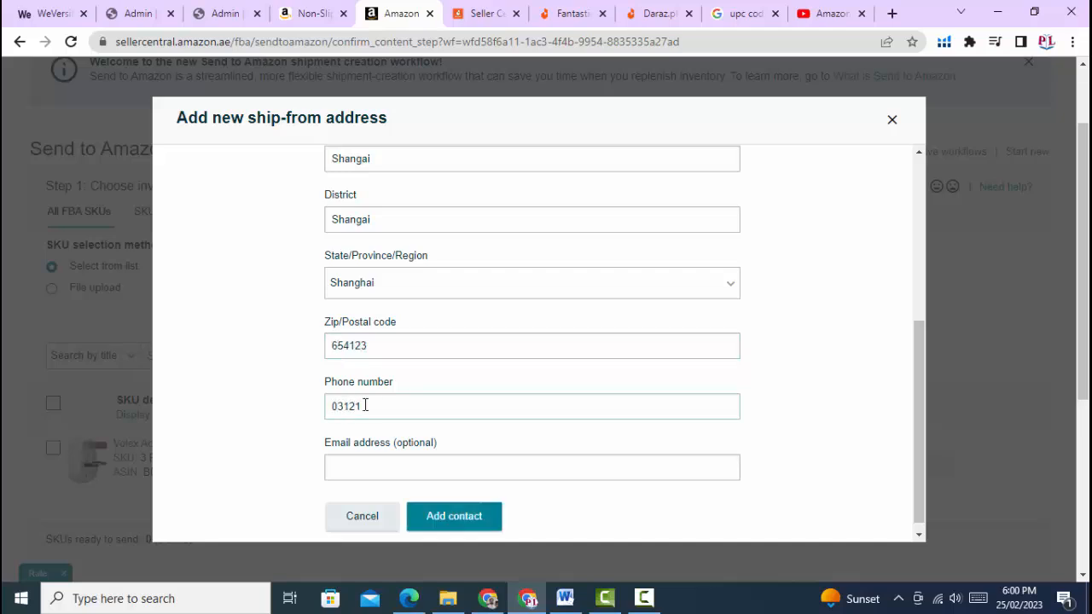
{"action": "left_click", "coordinate": [458, 507]}
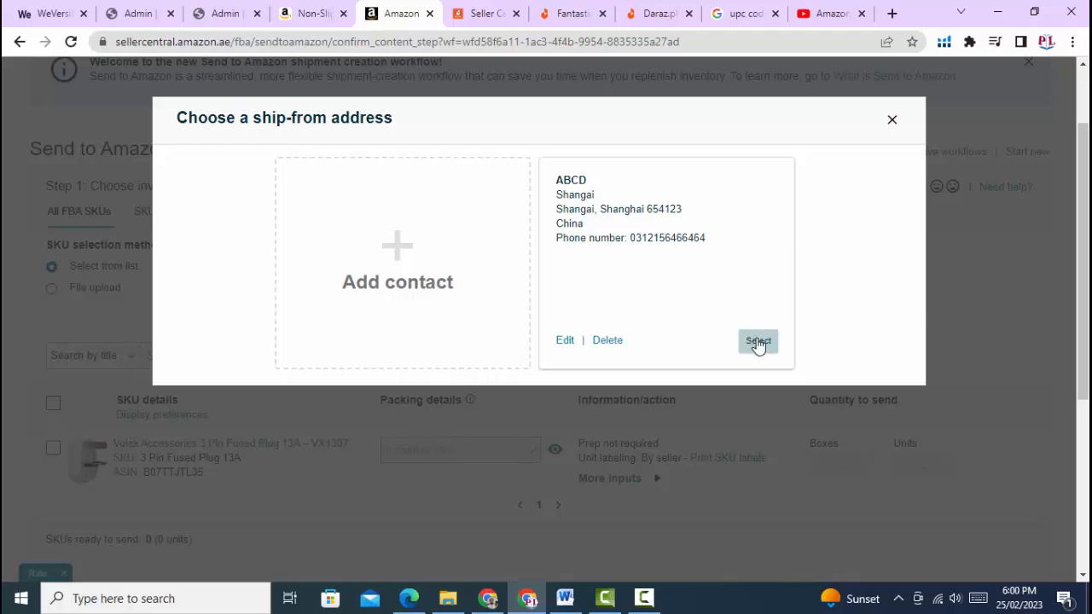
Select the new Shanghai address as ship-from, keeping United Arab Emirates as marketplace destination
{"action": "left_click", "coordinate": [759, 342]}
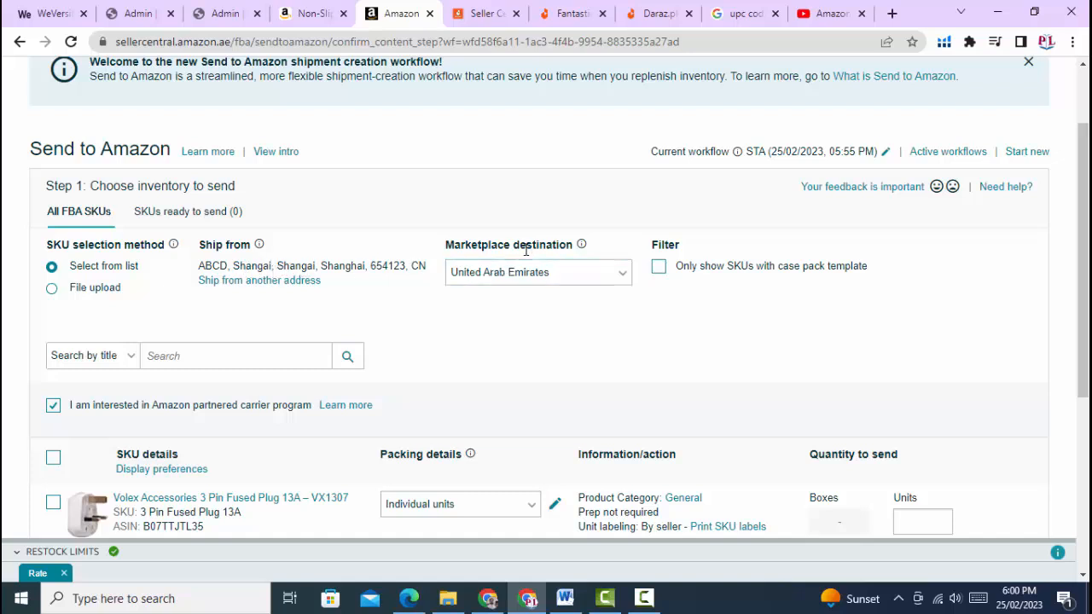
{"action": "left_click", "coordinate": [593, 289]}
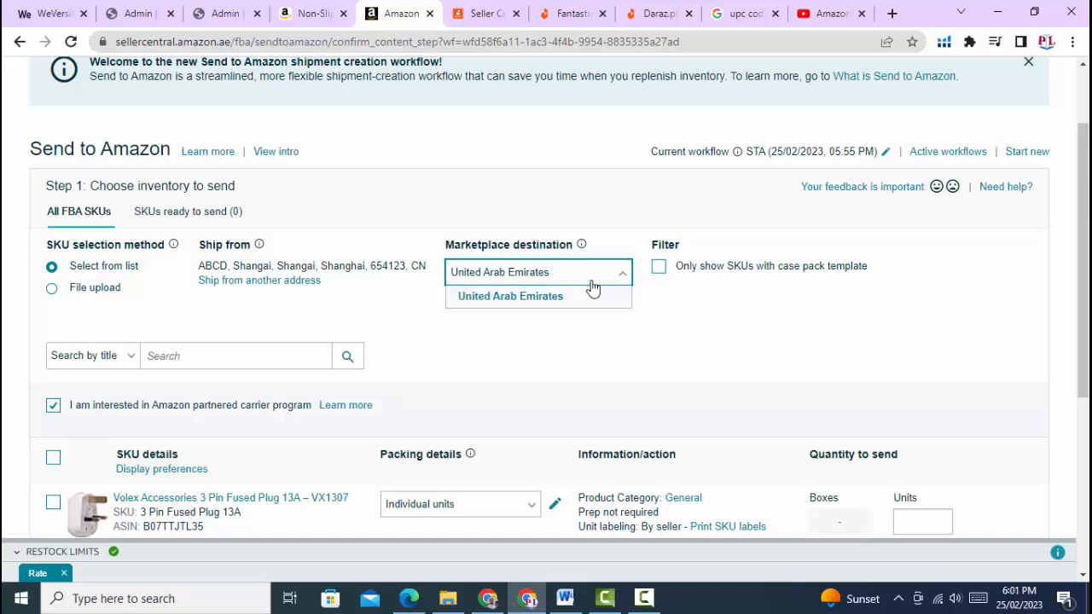
{"action": "left_click", "coordinate": [593, 289]}
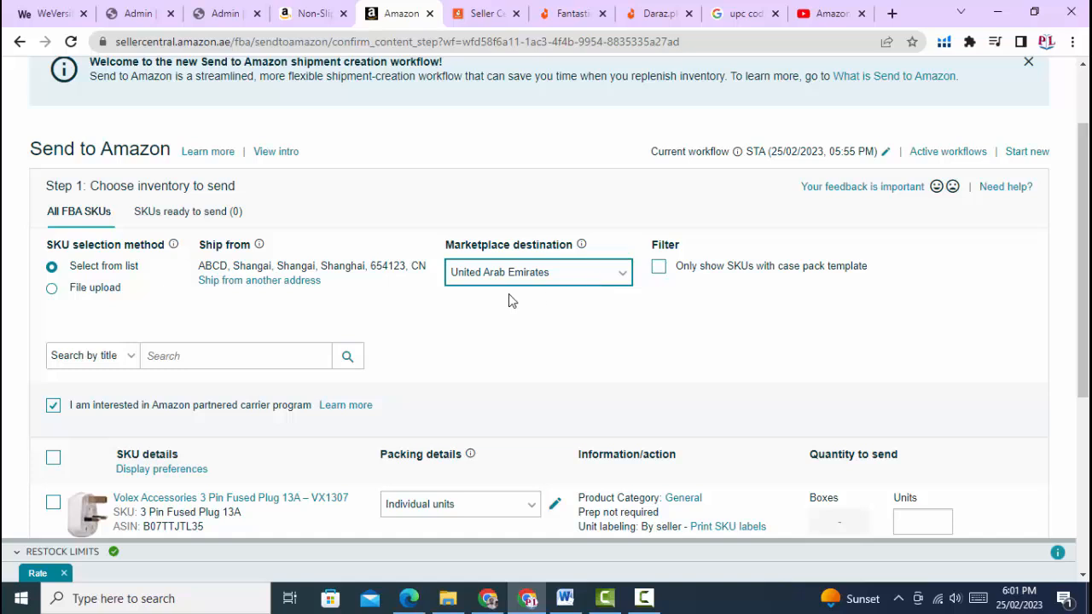
{"action": "scroll", "coordinate": [264, 329], "scroll_direction": "down", "scroll_amount": 2}
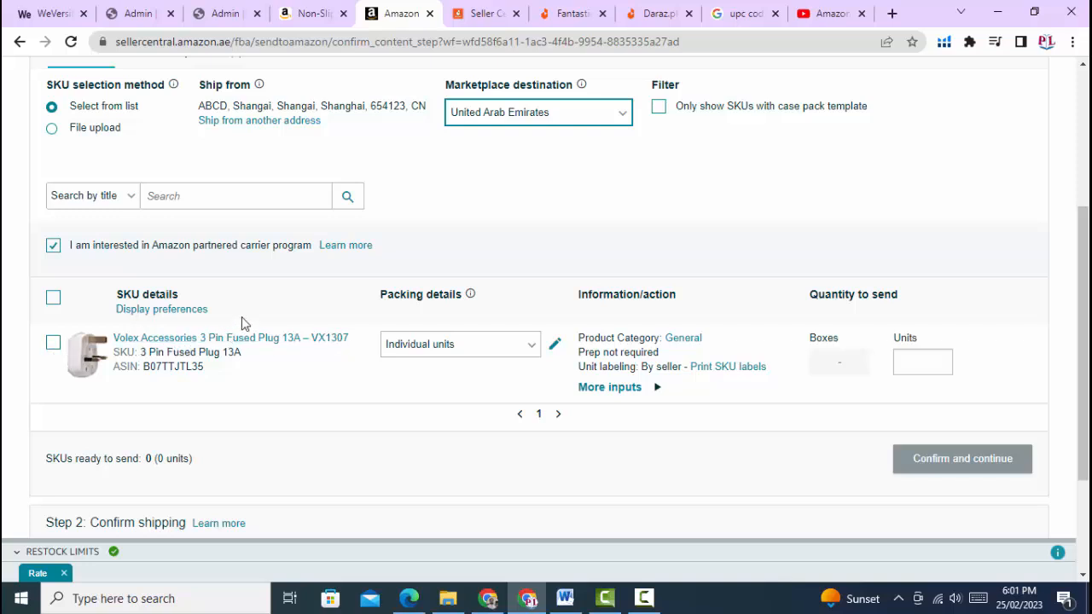
Include the Volex 3 Pin Fused Plug 13A with 200 units and mark it ready to pack
{"action": "left_click", "coordinate": [53, 342]}
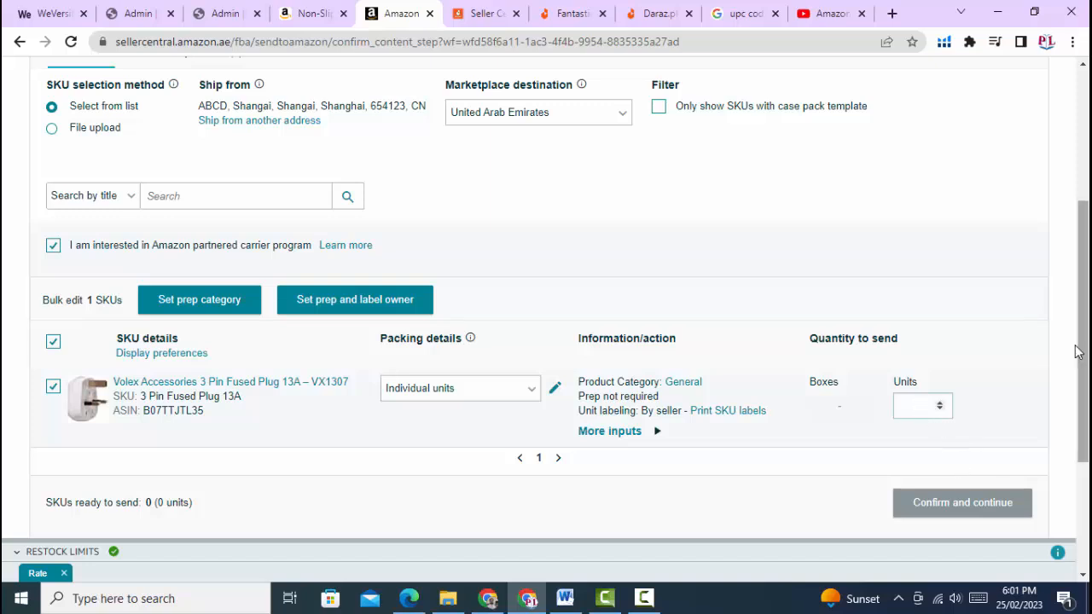
{"action": "scroll", "coordinate": [919, 355], "scroll_direction": "down", "scroll_amount": 1}
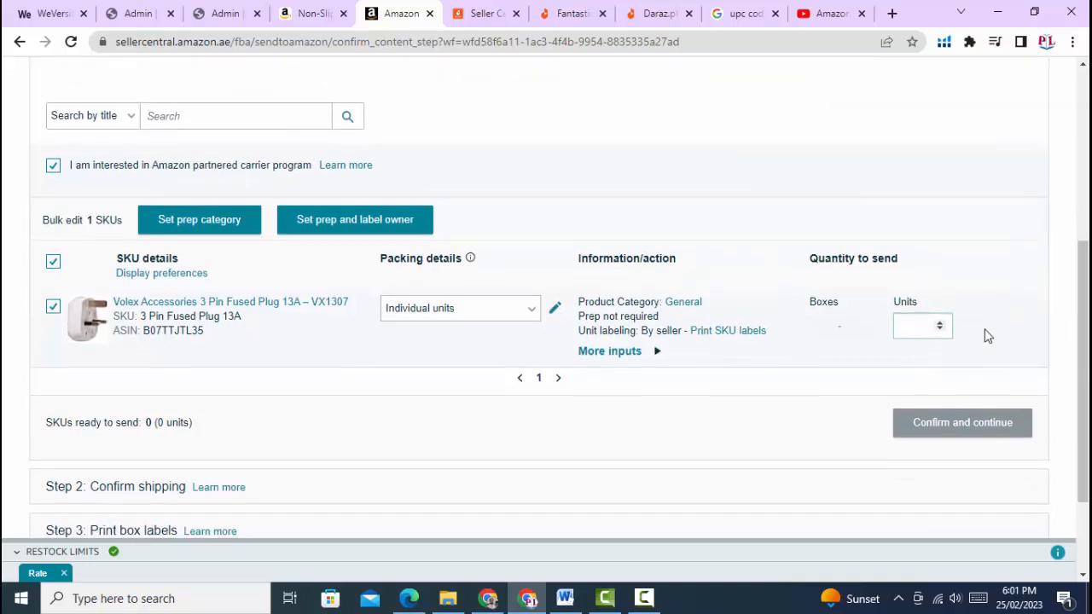
{"action": "type", "text": "200"}
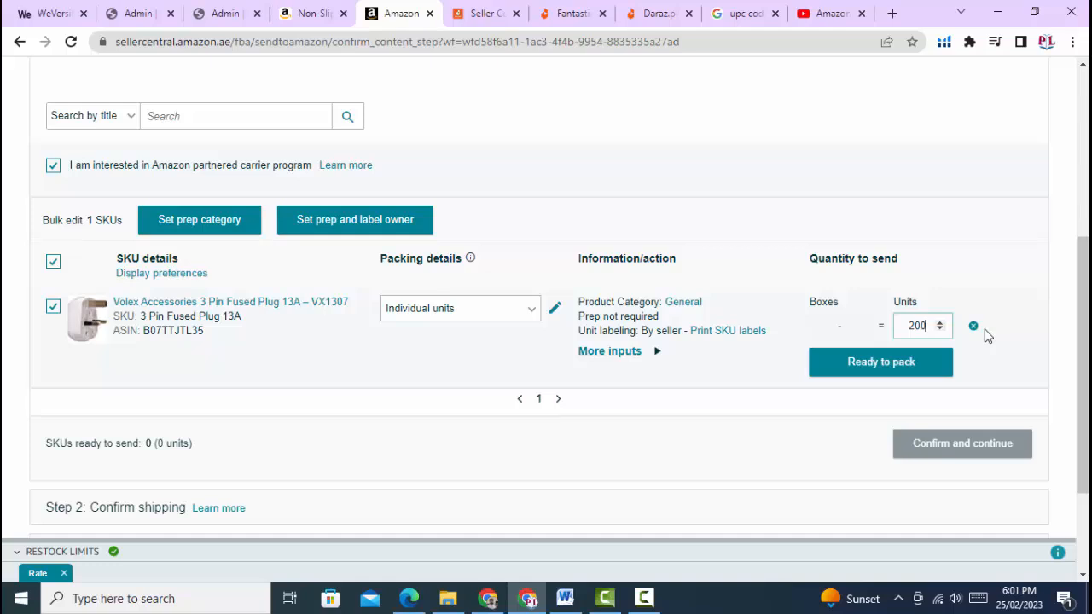
{"action": "left_click", "coordinate": [883, 362]}
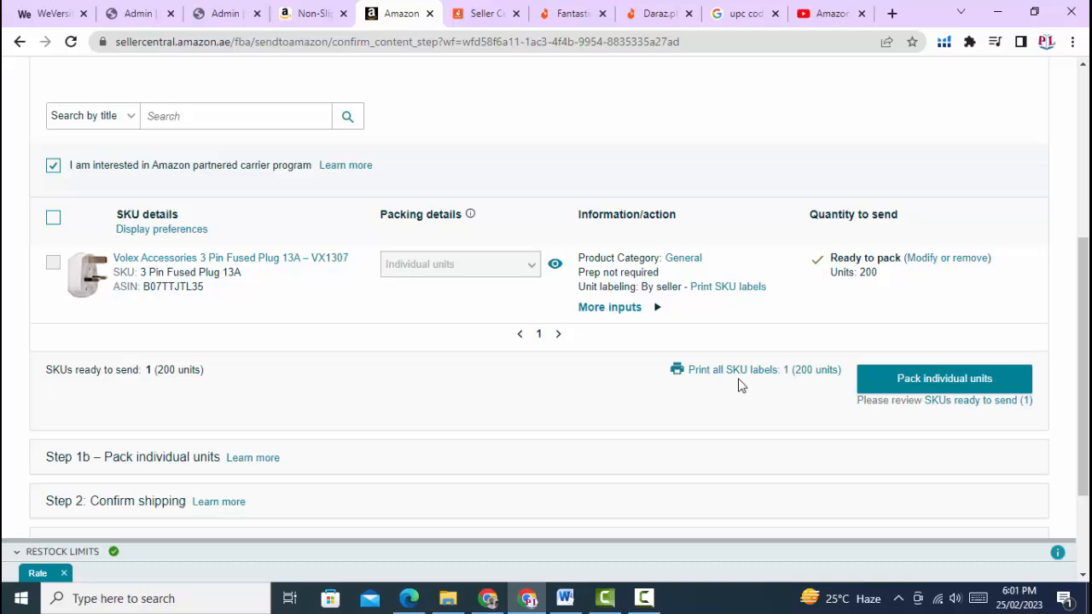
Download labels for all 200 units as Labels (1).pdf and open the file
{"action": "left_click", "coordinate": [717, 375]}
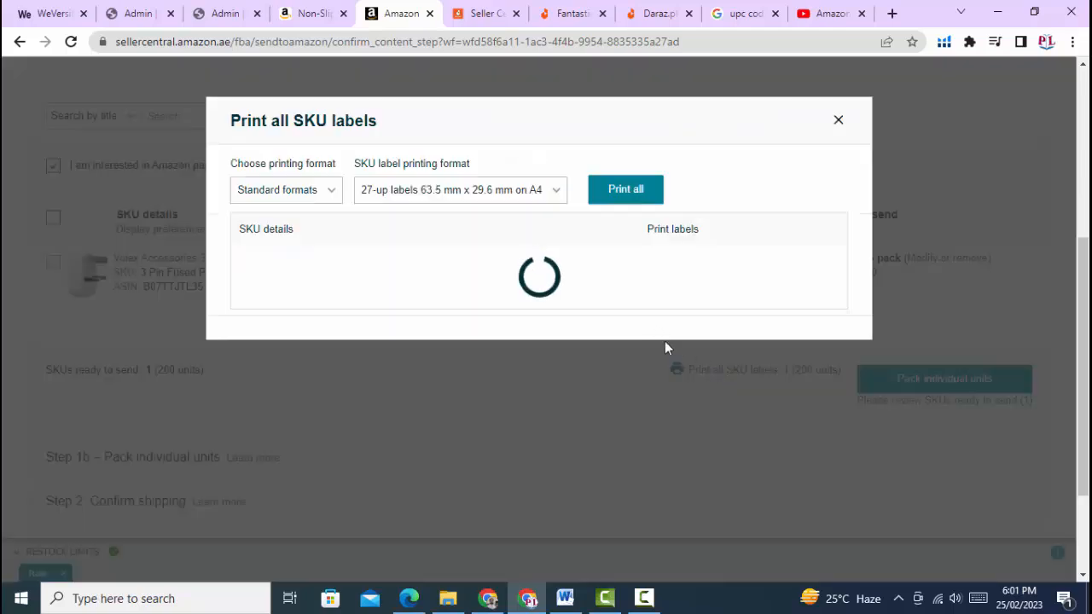
{"action": "left_click", "coordinate": [635, 194]}
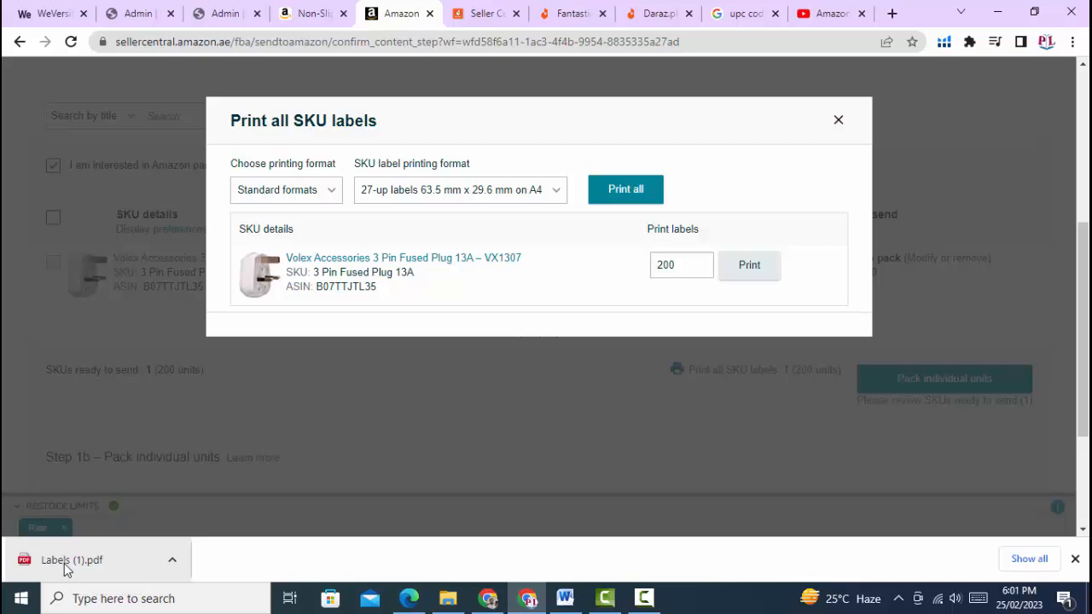
{"action": "left_click", "coordinate": [67, 565]}
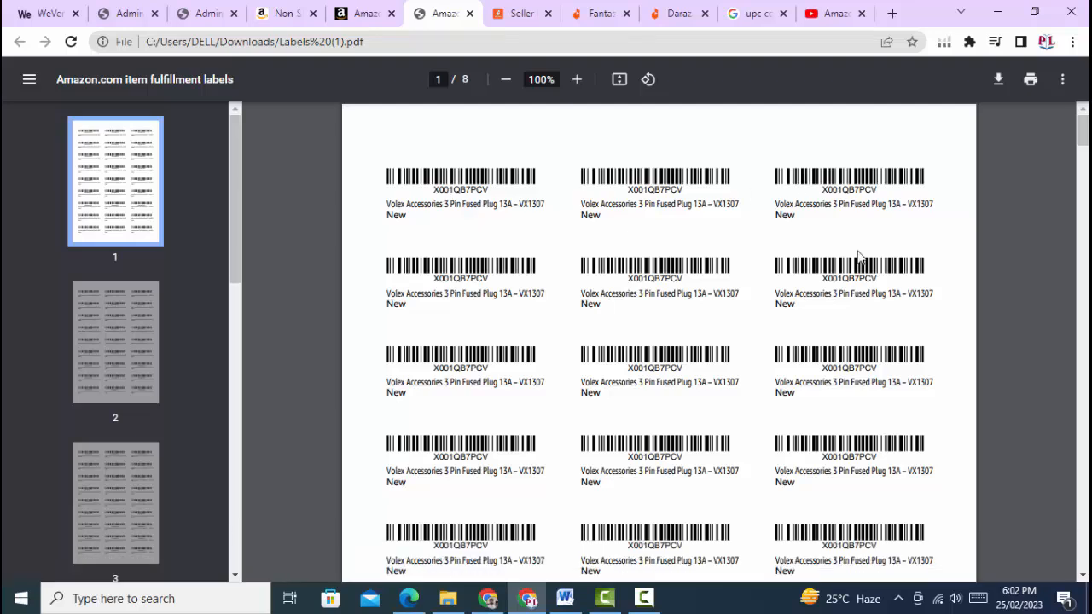
Scroll through the eight pages of barcode labels, then return to the Seller Central tab
{"action": "scroll", "coordinate": [848, 298], "scroll_direction": "down", "scroll_amount": 3}
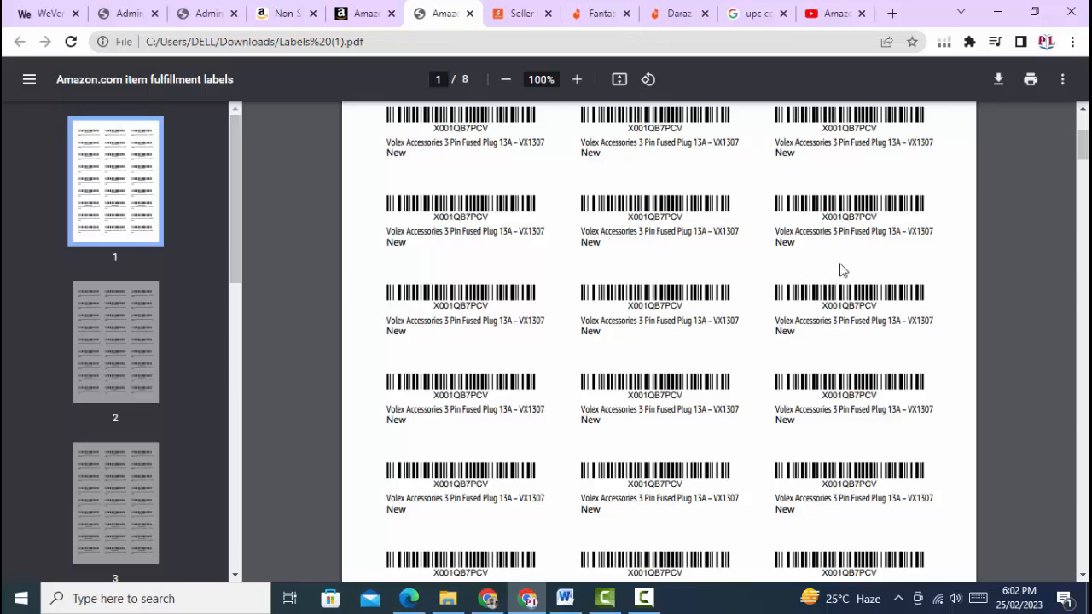
{"action": "scroll", "coordinate": [853, 375], "scroll_direction": "down", "scroll_amount": 5}
{"action": "scroll", "coordinate": [827, 360], "scroll_direction": "down", "scroll_amount": 20}
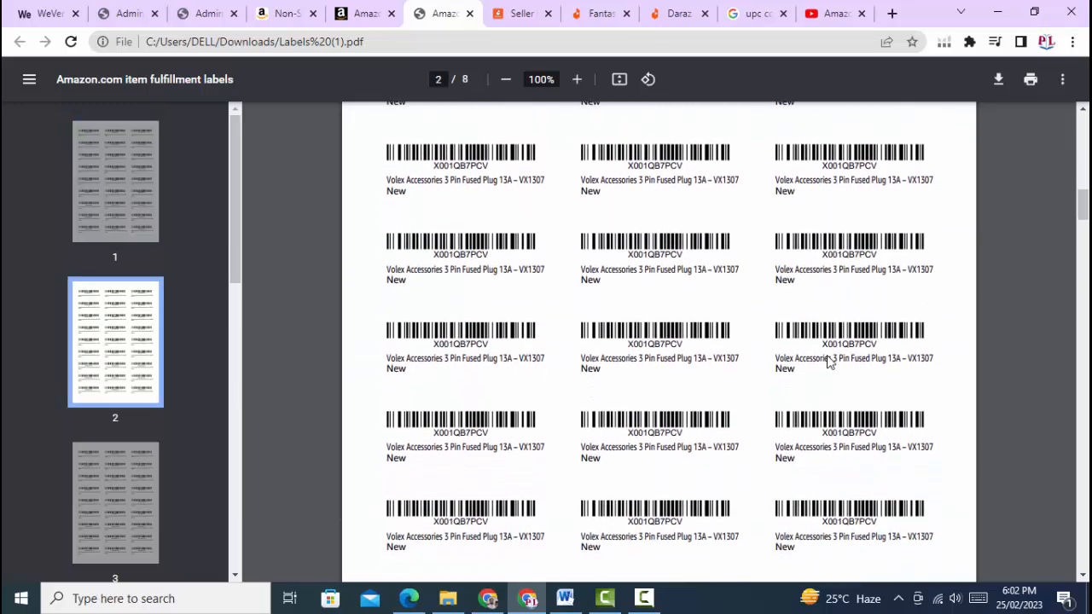
{"action": "scroll", "coordinate": [827, 361], "scroll_direction": "down", "scroll_amount": 20}
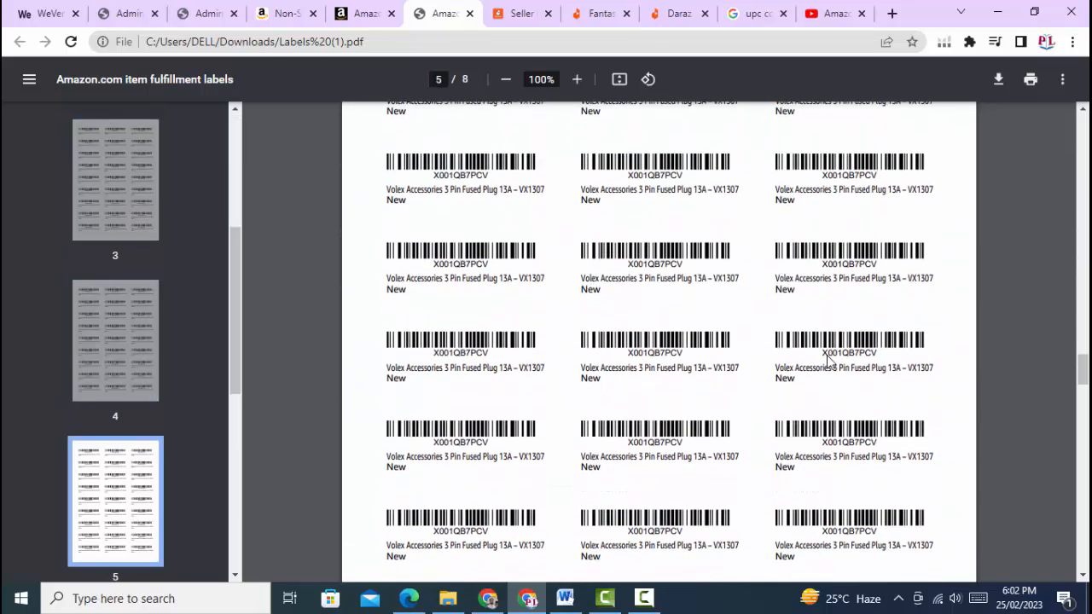
{"action": "scroll", "coordinate": [826, 361], "scroll_direction": "down", "scroll_amount": 15}
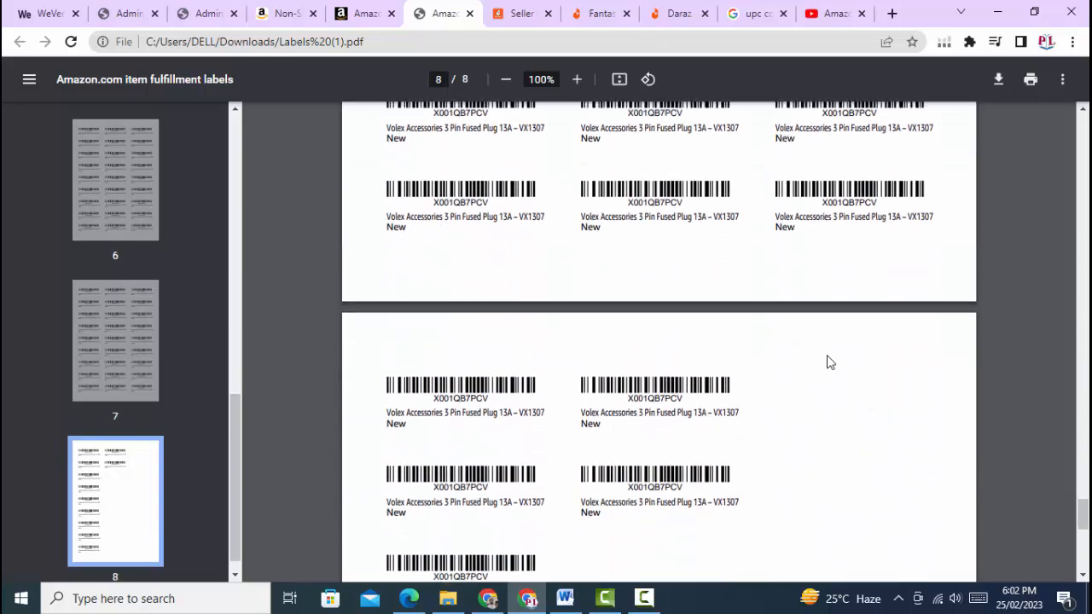
{"action": "scroll", "coordinate": [827, 361], "scroll_direction": "up", "scroll_amount": 12}
{"action": "scroll", "coordinate": [826, 360], "scroll_direction": "up", "scroll_amount": 20}
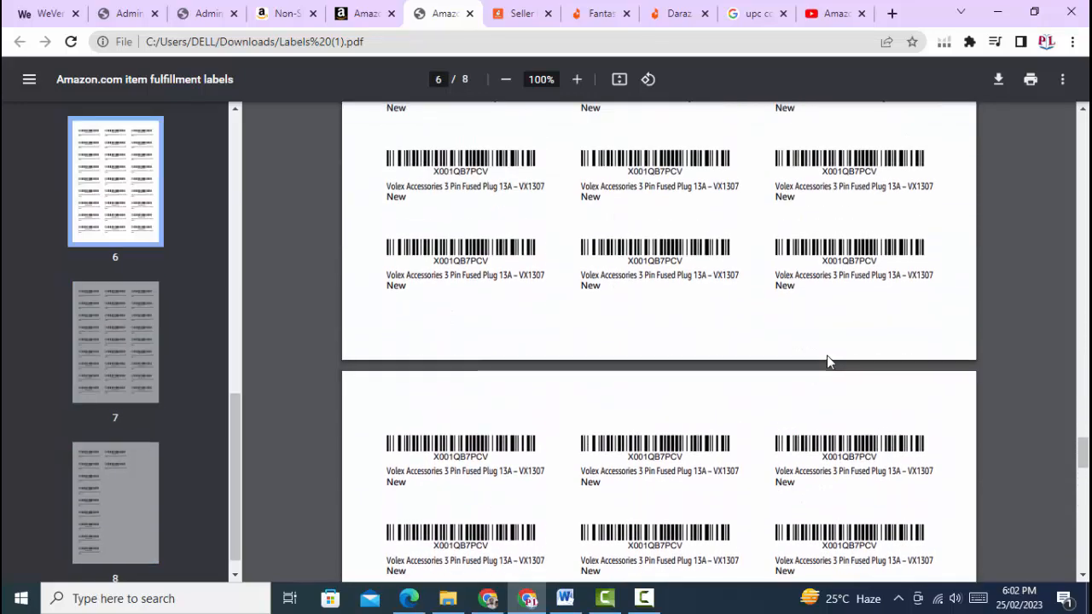
{"action": "scroll", "coordinate": [826, 360], "scroll_direction": "up", "scroll_amount": 20}
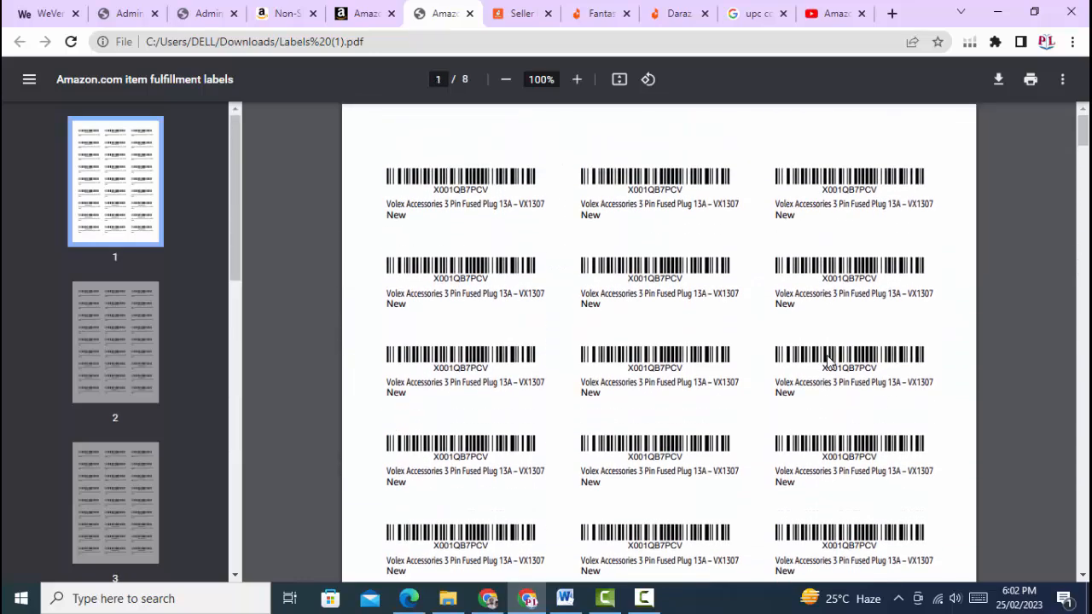
{"action": "left_click", "coordinate": [368, 14]}
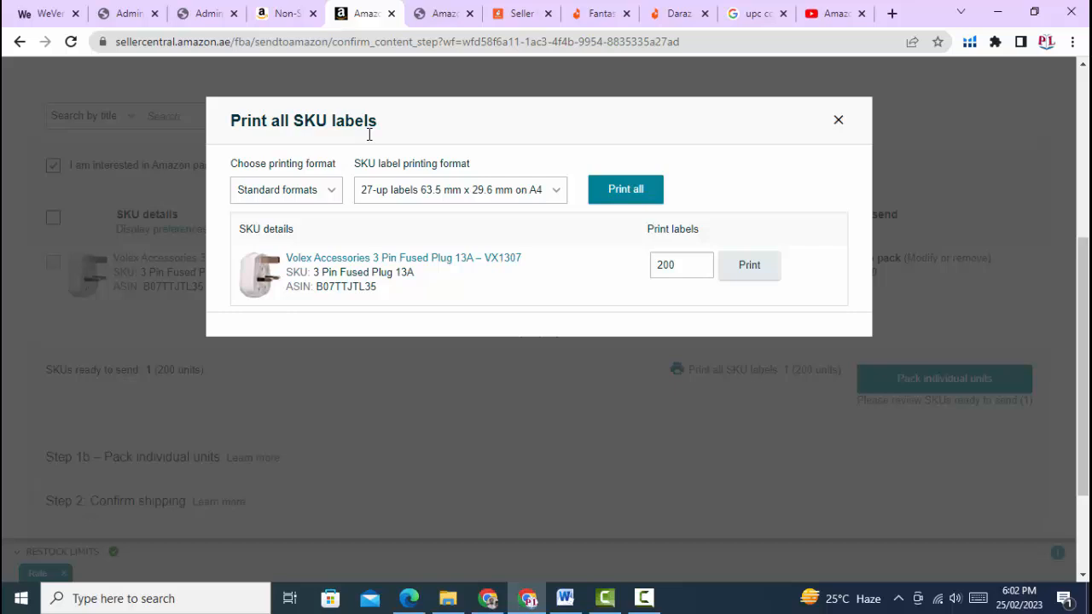
Close the SKU label dialog and continue to Step 1b to pack the 200 individual units
{"action": "left_click", "coordinate": [838, 120]}
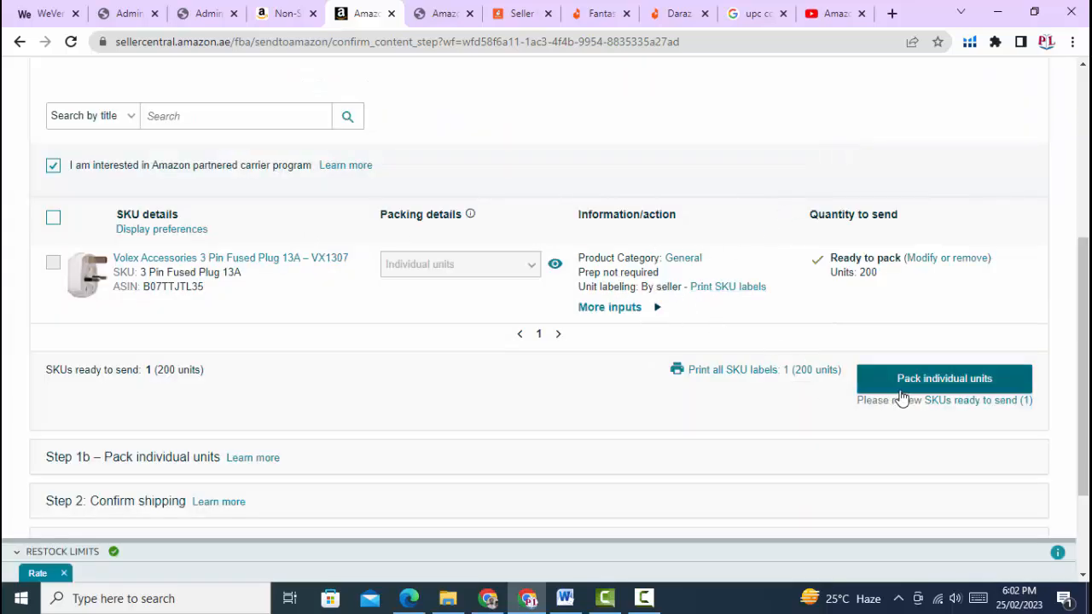
{"action": "left_click", "coordinate": [944, 380]}
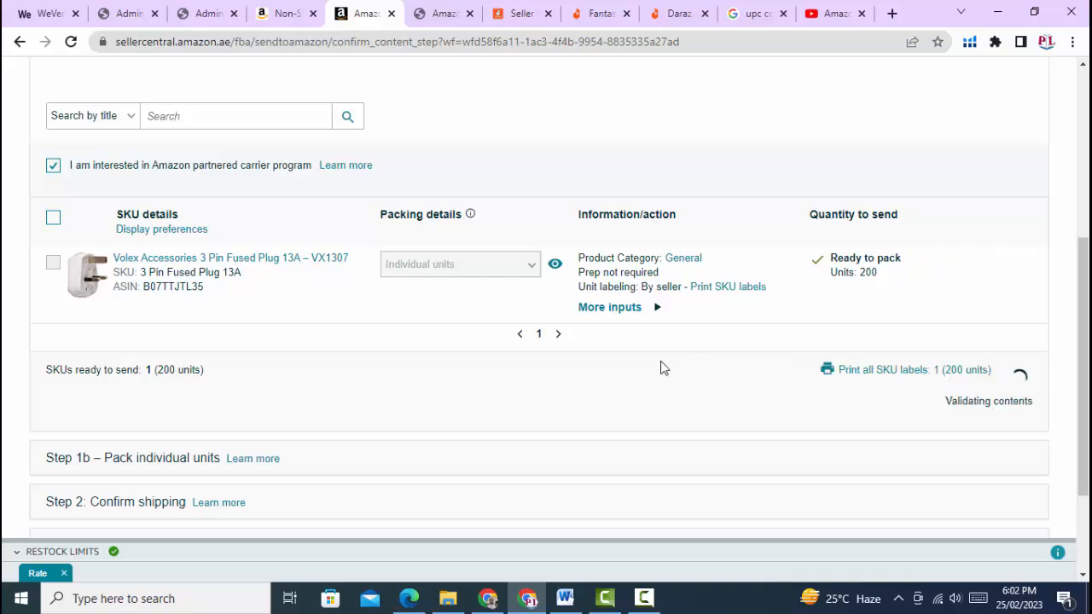
{"action": "scroll", "coordinate": [296, 382], "scroll_direction": "down", "scroll_amount": 1}
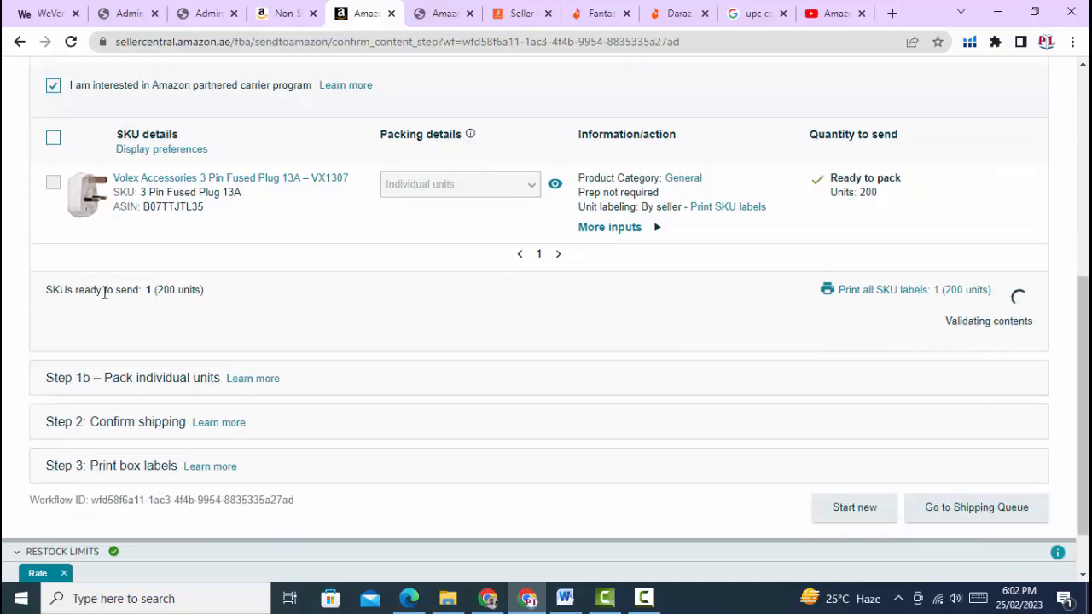
{"action": "scroll", "coordinate": [110, 292], "scroll_direction": "down", "scroll_amount": 2}
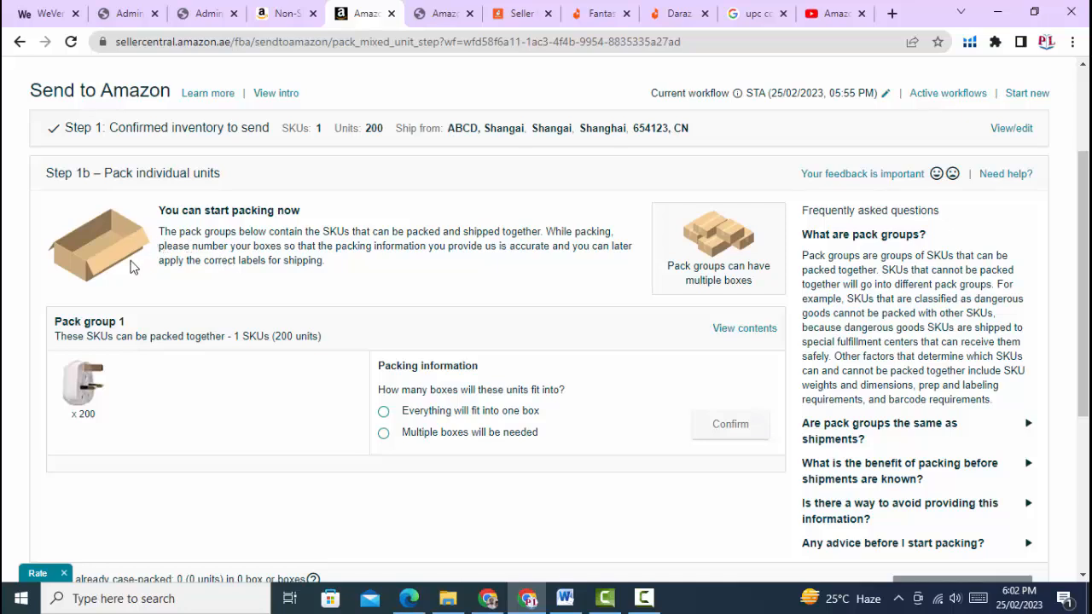
Confirm that all units of pack group 1 fit in a single box
{"action": "left_click", "coordinate": [384, 414]}
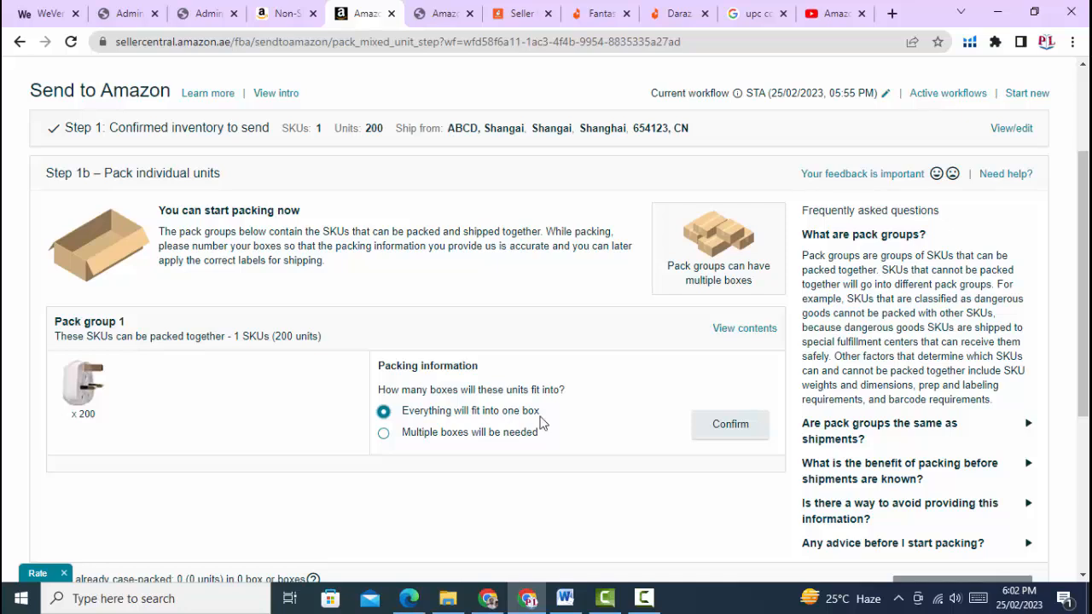
{"action": "scroll", "coordinate": [589, 354], "scroll_direction": "down", "scroll_amount": 2}
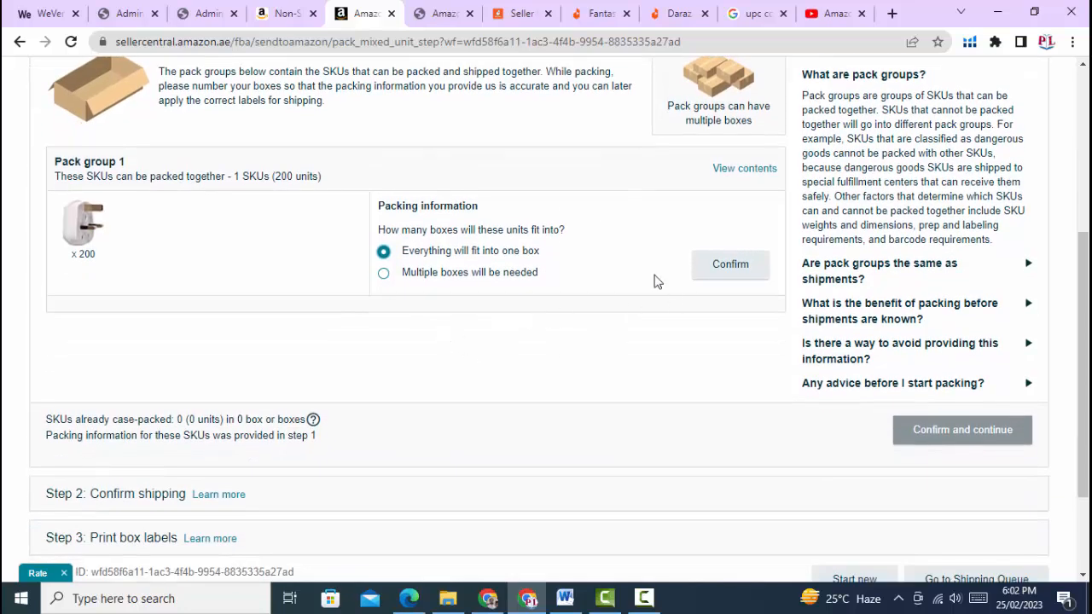
{"action": "left_click", "coordinate": [756, 275]}
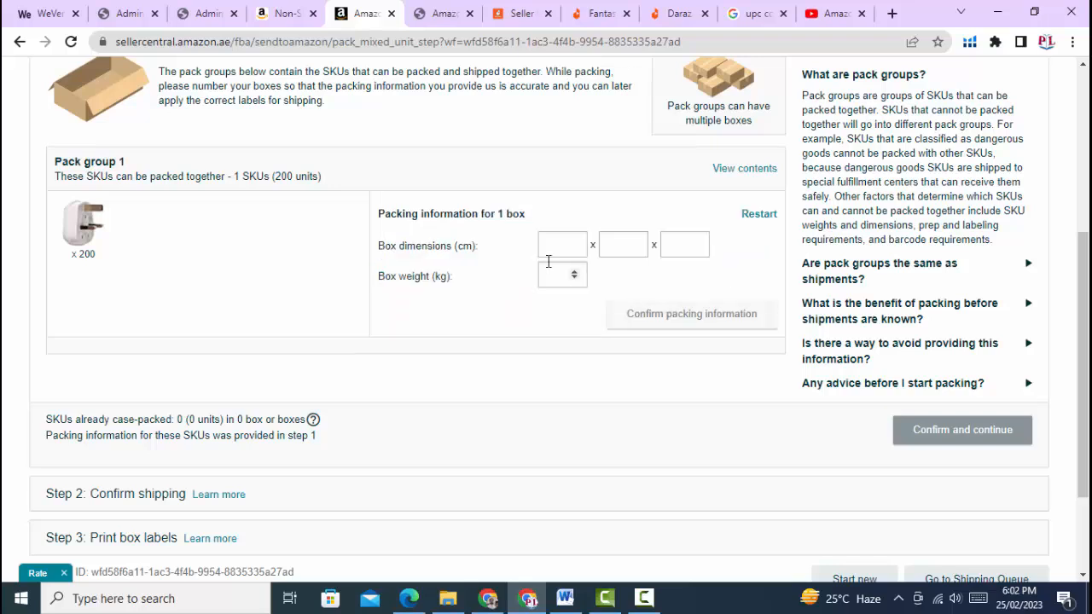
Enter box dimensions 54 × 46 × 36 cm and weight 15 kg, and confirm the packing information
{"action": "left_click", "coordinate": [551, 243]}
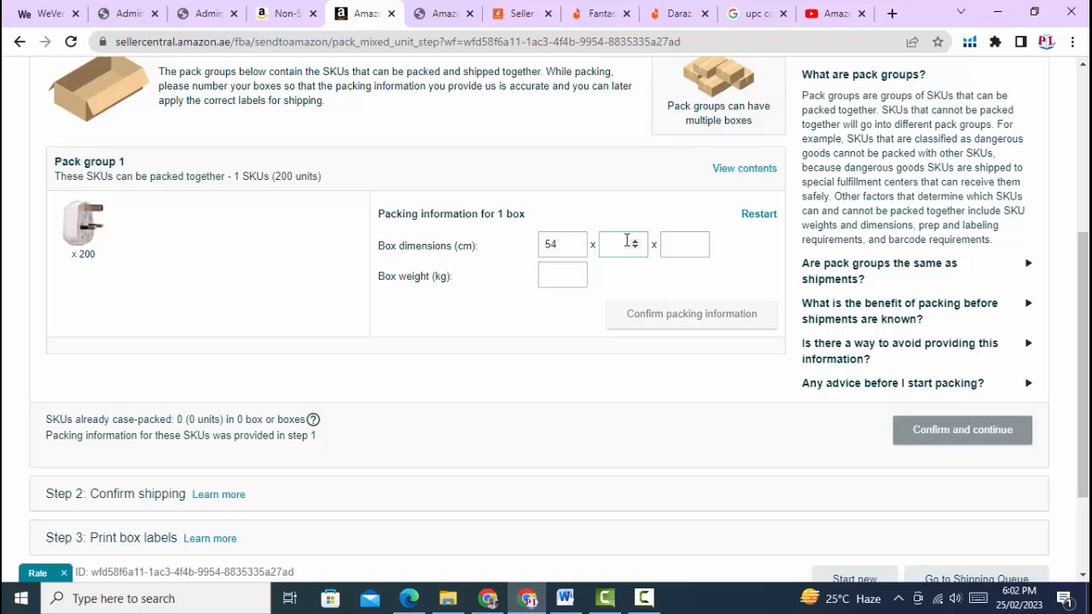
{"action": "left_click", "coordinate": [672, 246]}
{"action": "left_click", "coordinate": [573, 276]}
{"action": "type", "text": "0"}
{"action": "key", "text": "BackSpace"}
{"action": "type", "text": "15"}
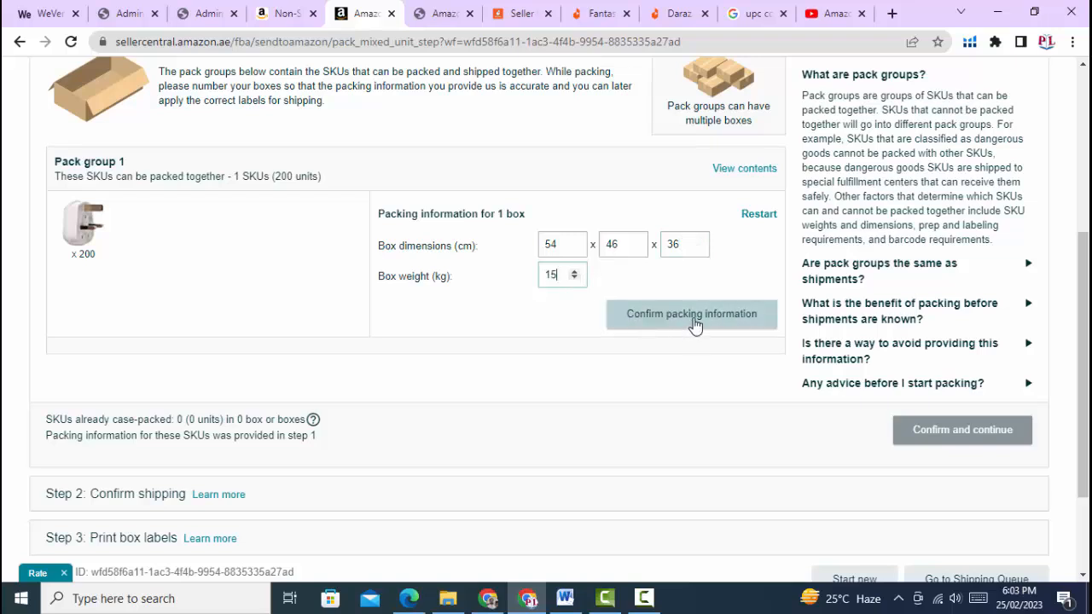
{"action": "left_click", "coordinate": [692, 317]}
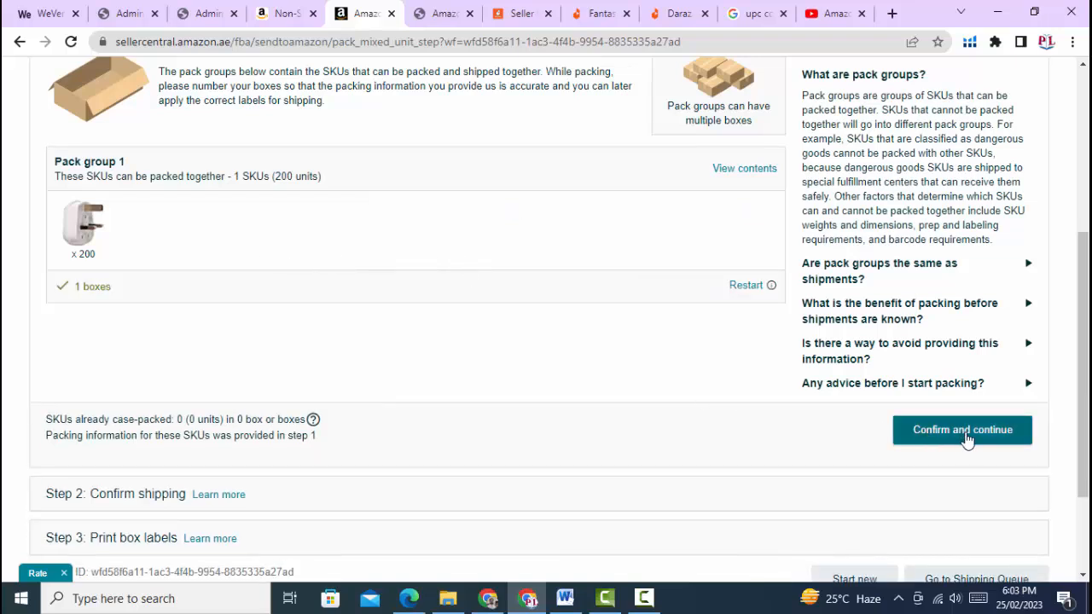
{"action": "scroll", "coordinate": [930, 324], "scroll_direction": "up", "scroll_amount": 3}
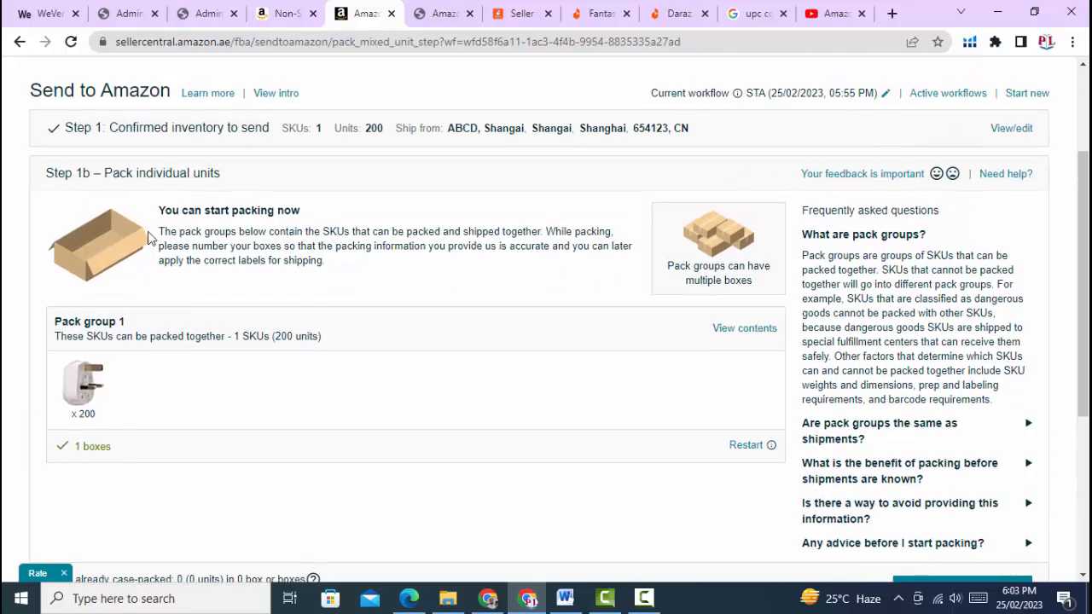
{"action": "scroll", "coordinate": [891, 344], "scroll_direction": "down", "scroll_amount": 1}
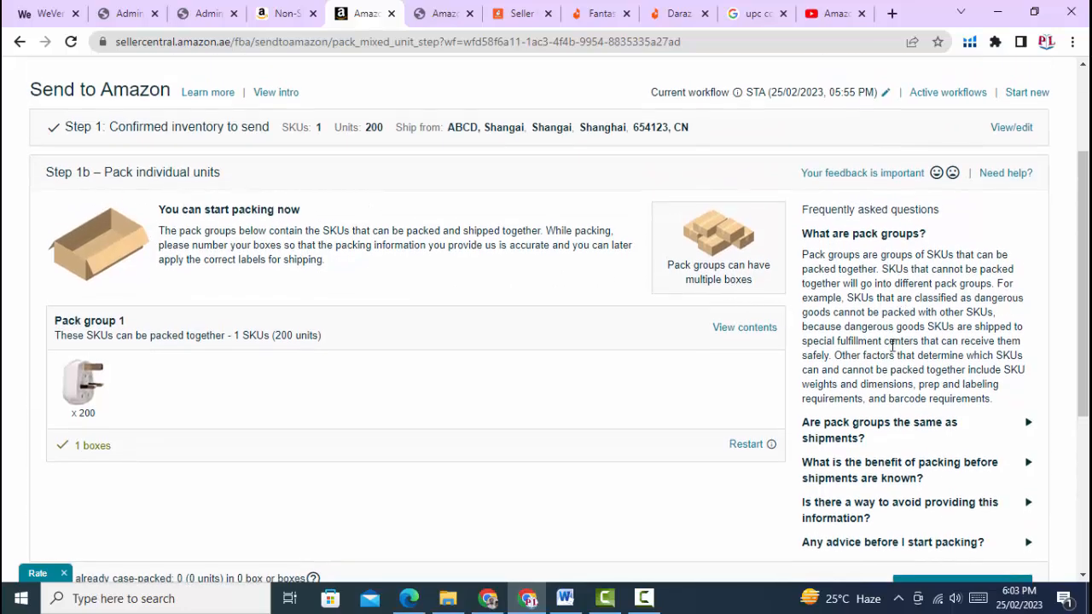
{"action": "scroll", "coordinate": [891, 345], "scroll_direction": "down", "scroll_amount": 3}
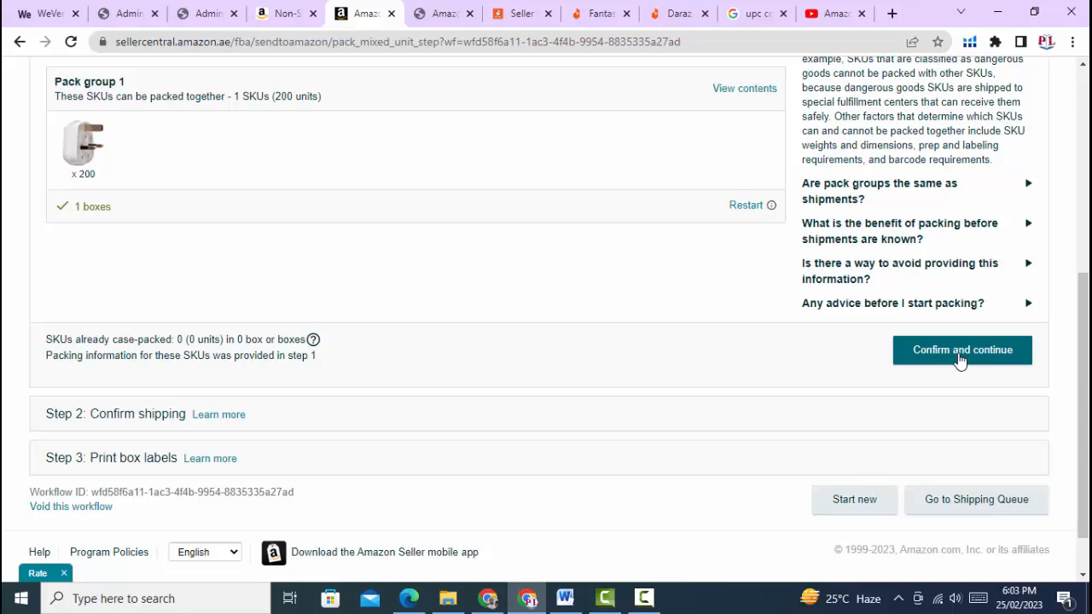
Finish the packing step and continue to shipping confirmation
{"action": "left_click", "coordinate": [960, 358]}
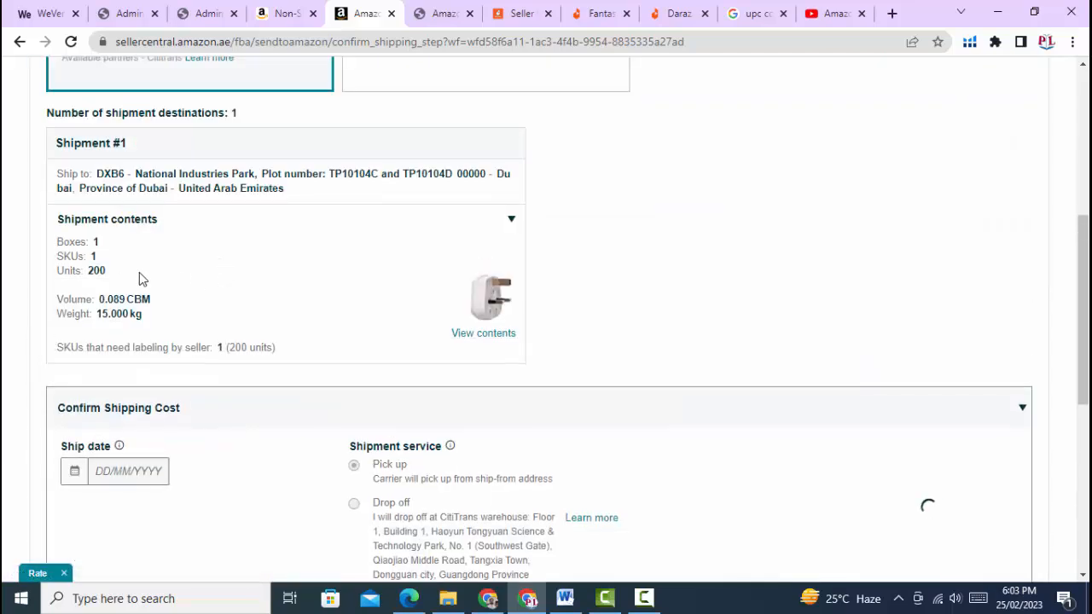
{"action": "scroll", "coordinate": [105, 219], "scroll_direction": "up", "scroll_amount": 2}
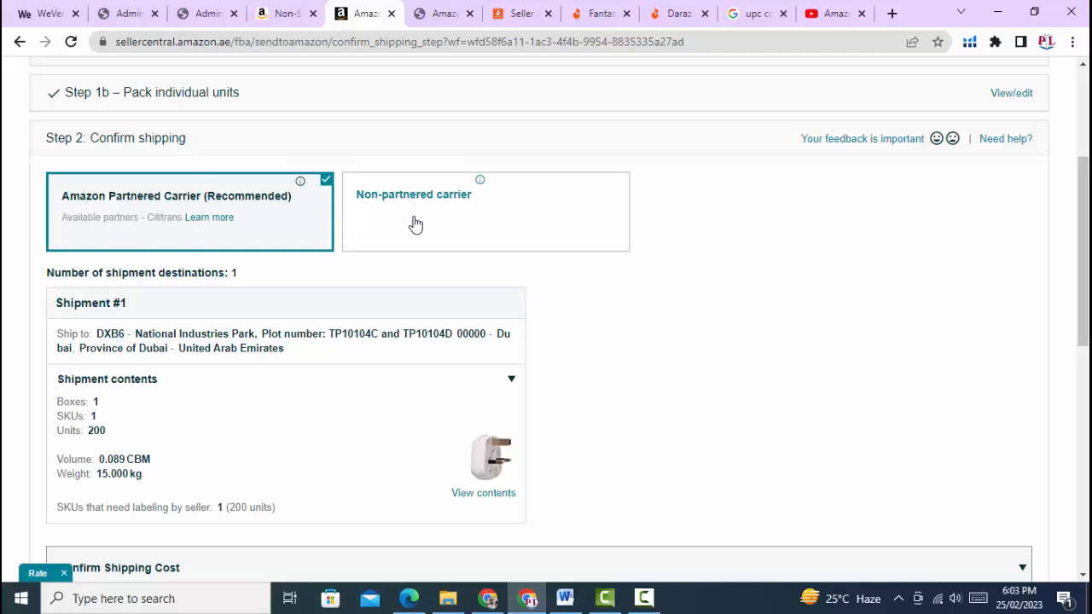
{"action": "scroll", "coordinate": [390, 268], "scroll_direction": "down", "scroll_amount": 4}
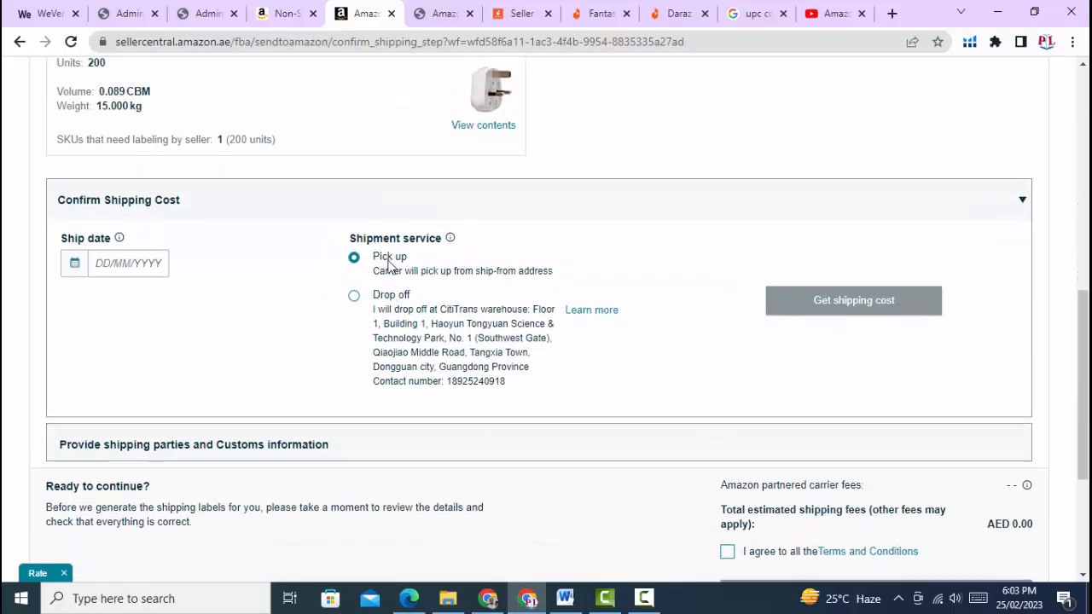
{"action": "scroll", "coordinate": [390, 268], "scroll_direction": "up", "scroll_amount": 3}
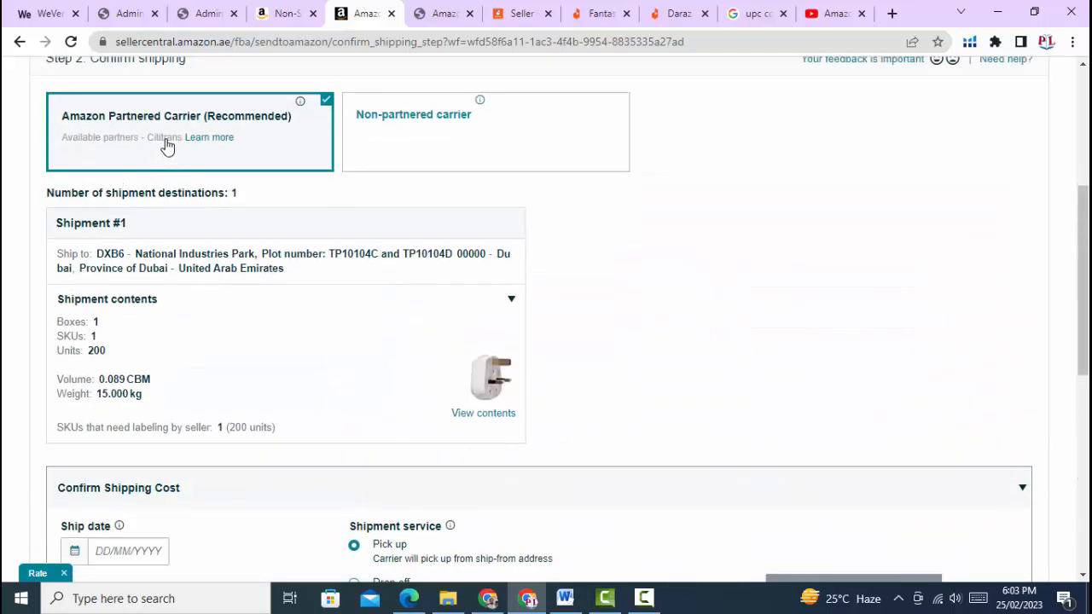
Keep Amazon Partnered Carrier as the carrier instead of switching to a non-partnered one
{"action": "left_click", "coordinate": [381, 128]}
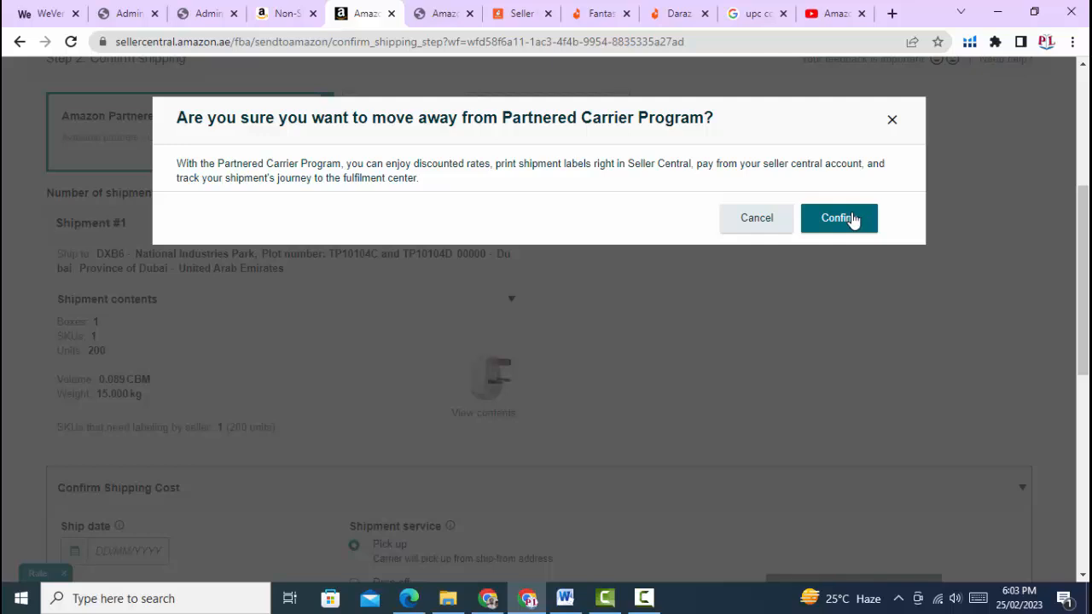
{"action": "left_click", "coordinate": [767, 222]}
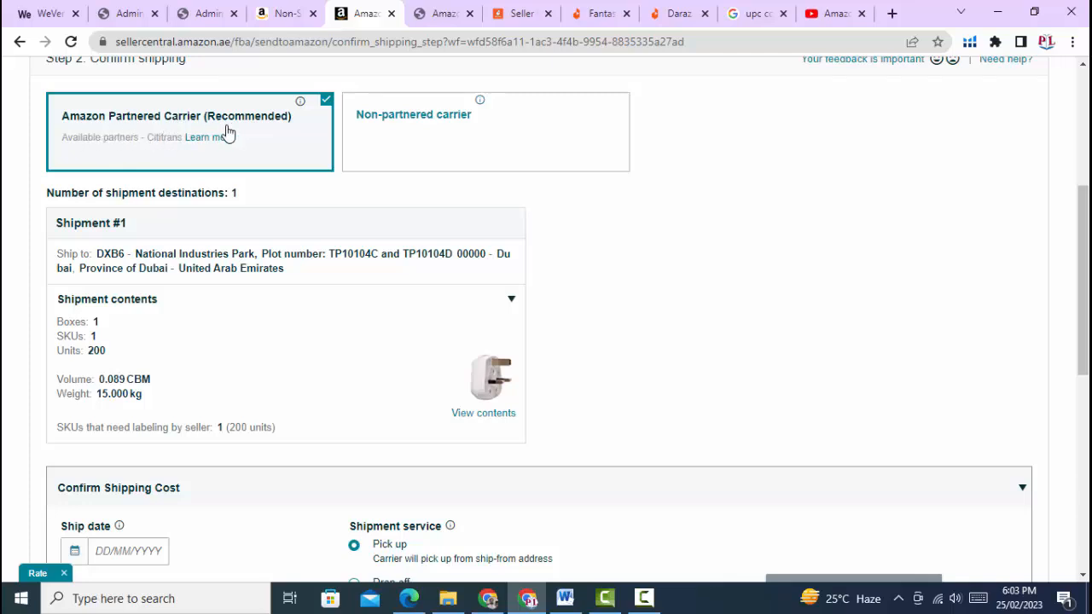
{"action": "scroll", "coordinate": [227, 176], "scroll_direction": "down", "scroll_amount": 1}
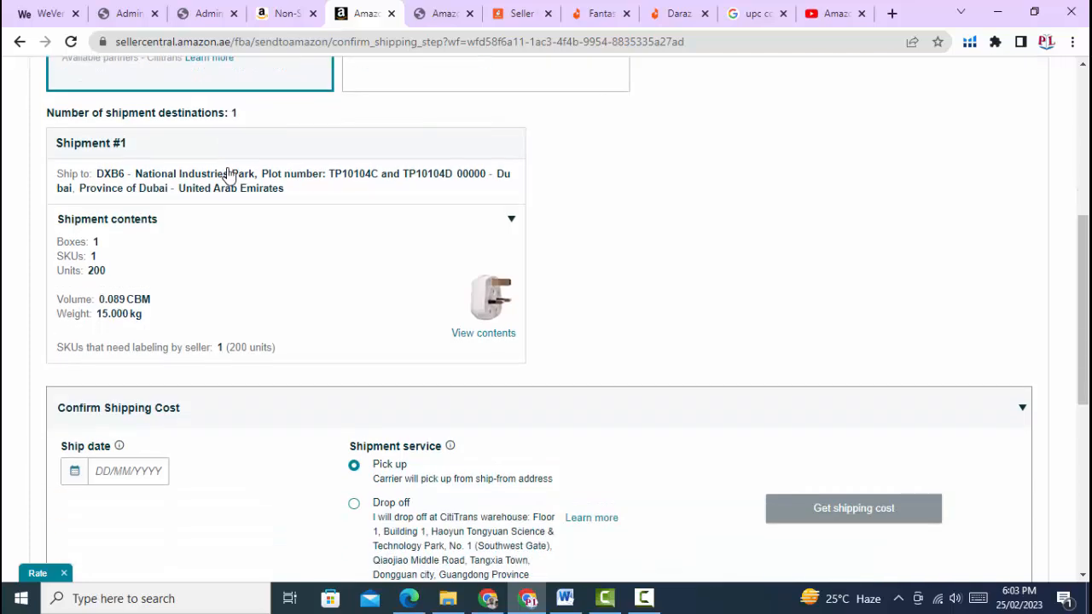
{"action": "scroll", "coordinate": [209, 195], "scroll_direction": "down", "scroll_amount": 2}
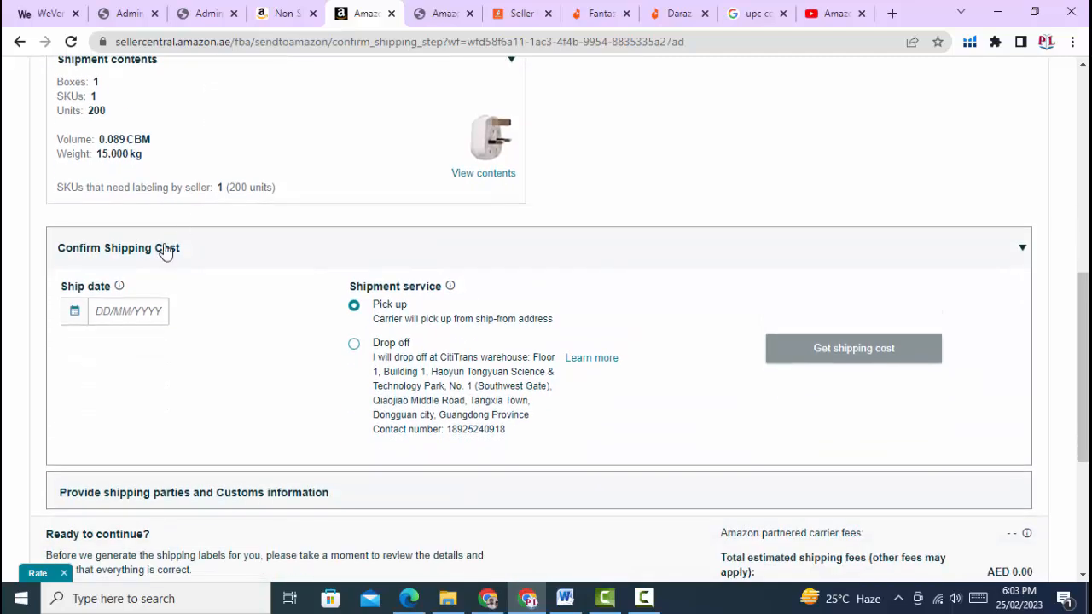
Set the ship date to 07/03/2023 and choose drop-off at the CitiTrans warehouse
{"action": "left_click", "coordinate": [110, 315]}
{"action": "left_click", "coordinate": [107, 313]}
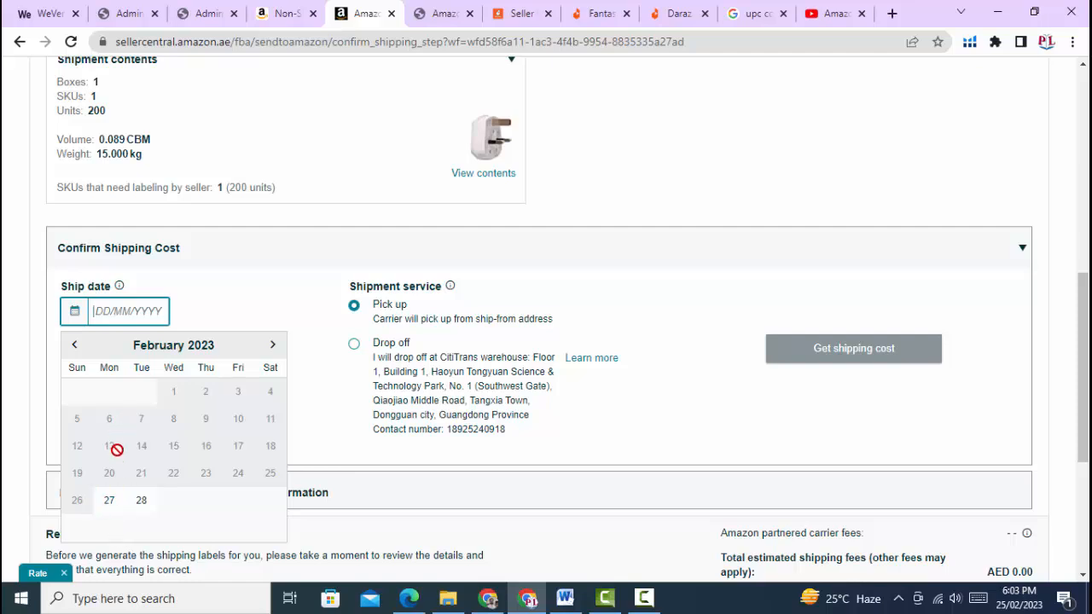
{"action": "left_click", "coordinate": [272, 345]}
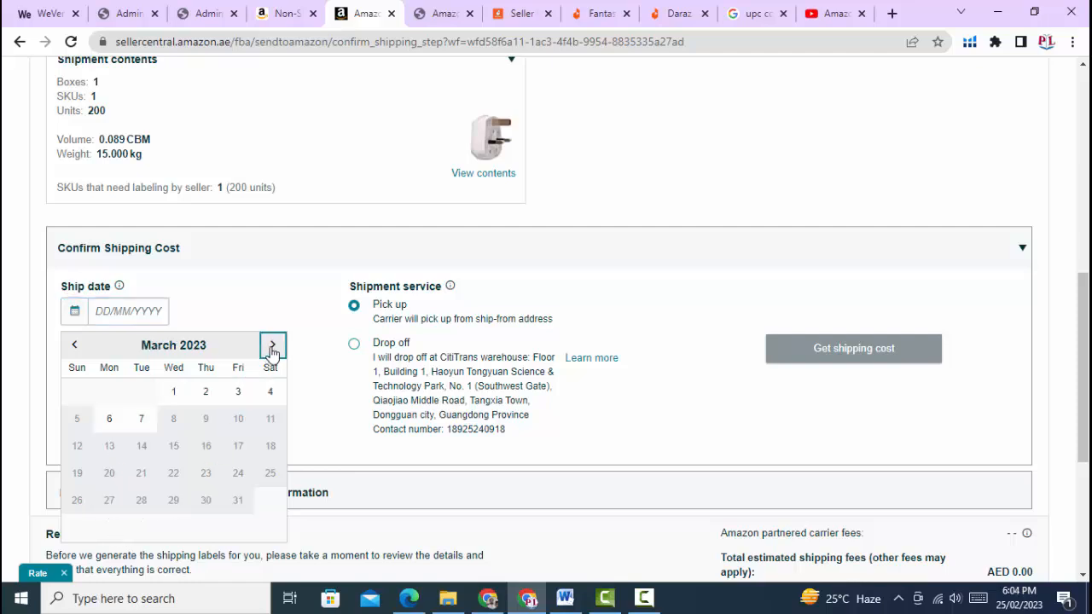
{"action": "left_click", "coordinate": [150, 428]}
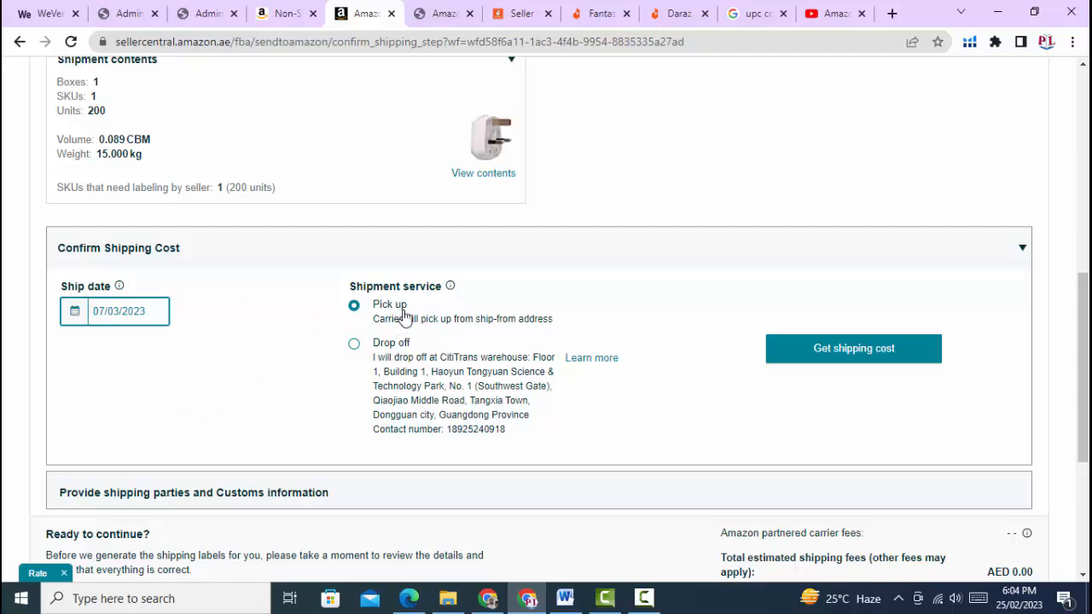
{"action": "left_click", "coordinate": [358, 347]}
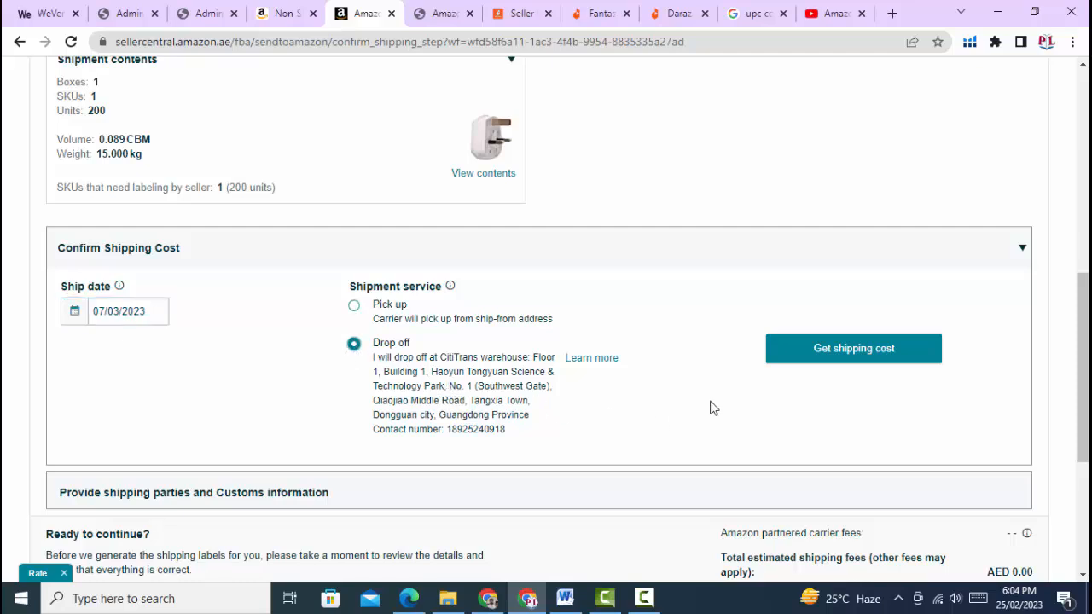
Get shipping cost quotes and pick Cititrans International Logistics Air Express at AED 260.70
{"action": "left_click", "coordinate": [859, 356]}
{"action": "scroll", "coordinate": [514, 358], "scroll_direction": "down", "scroll_amount": 2}
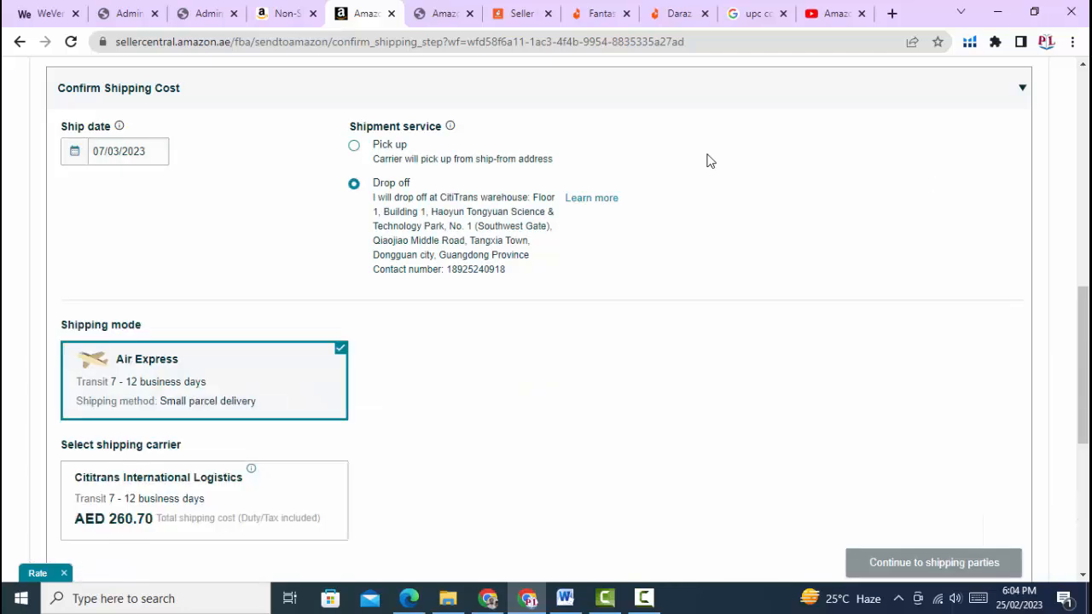
{"action": "scroll", "coordinate": [187, 344], "scroll_direction": "down", "scroll_amount": 2}
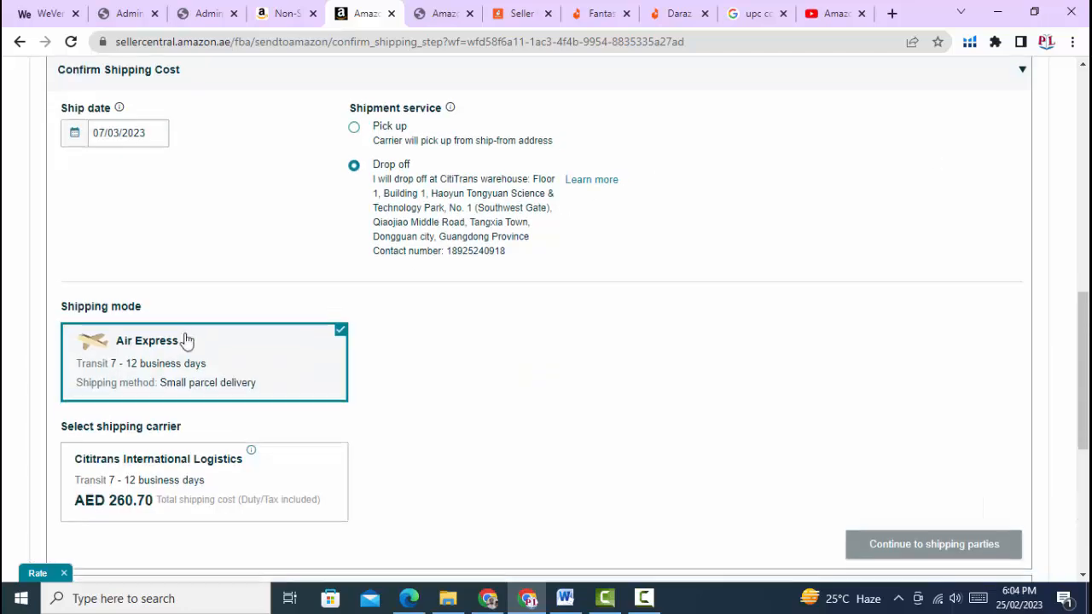
{"action": "scroll", "coordinate": [162, 395], "scroll_direction": "down", "scroll_amount": 1}
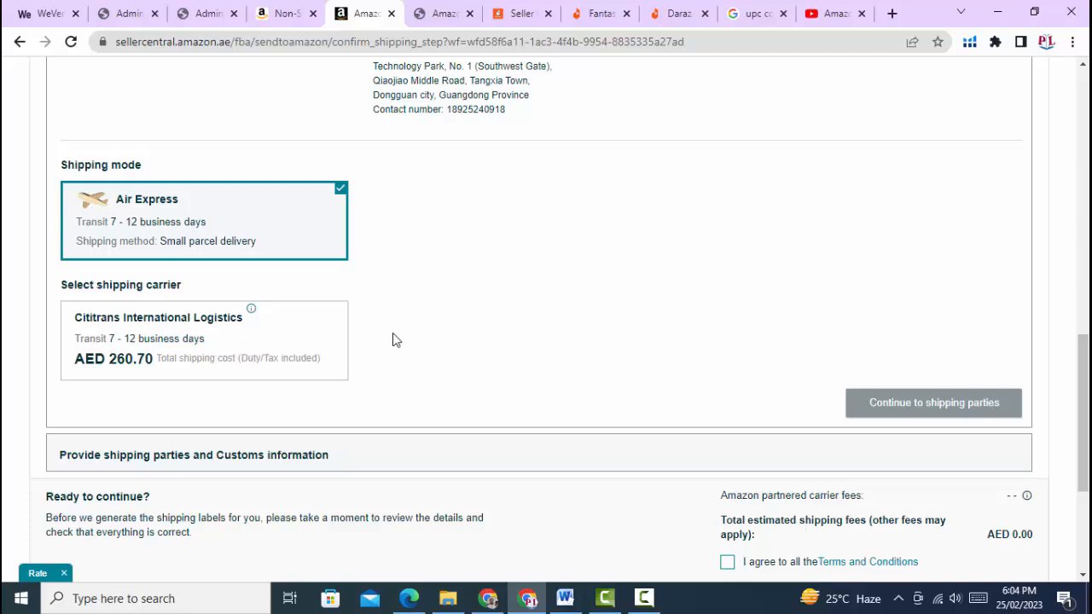
{"action": "scroll", "coordinate": [395, 339], "scroll_direction": "up", "scroll_amount": 3}
{"action": "scroll", "coordinate": [394, 339], "scroll_direction": "down", "scroll_amount": 3}
{"action": "left_click", "coordinate": [288, 329]}
{"action": "scroll", "coordinate": [461, 321], "scroll_direction": "up", "scroll_amount": 4}
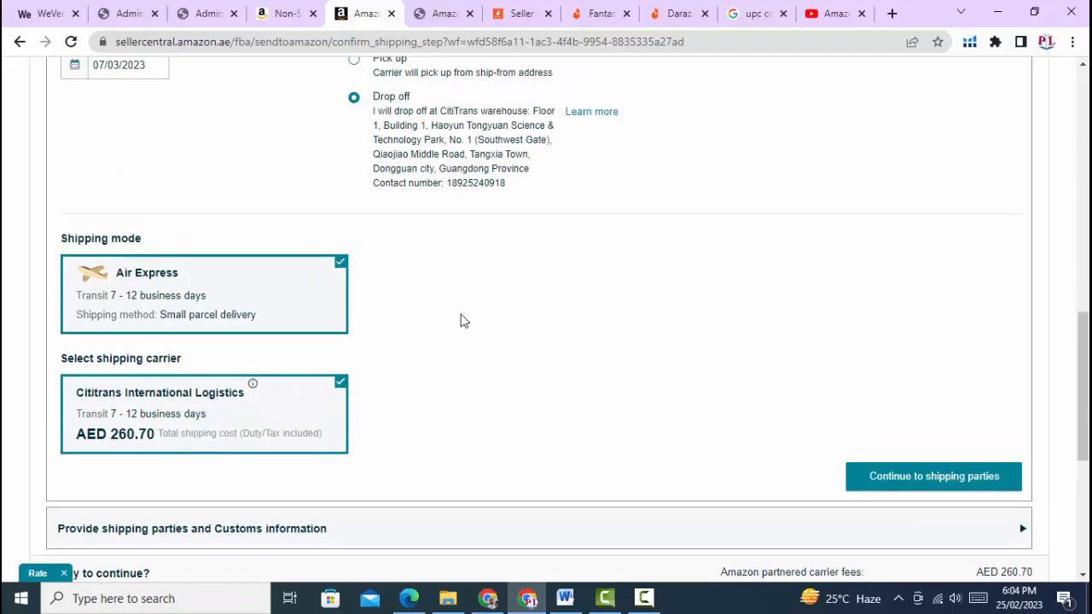
{"action": "scroll", "coordinate": [459, 348], "scroll_direction": "down", "scroll_amount": 3}
{"action": "scroll", "coordinate": [652, 371], "scroll_direction": "down", "scroll_amount": 3}
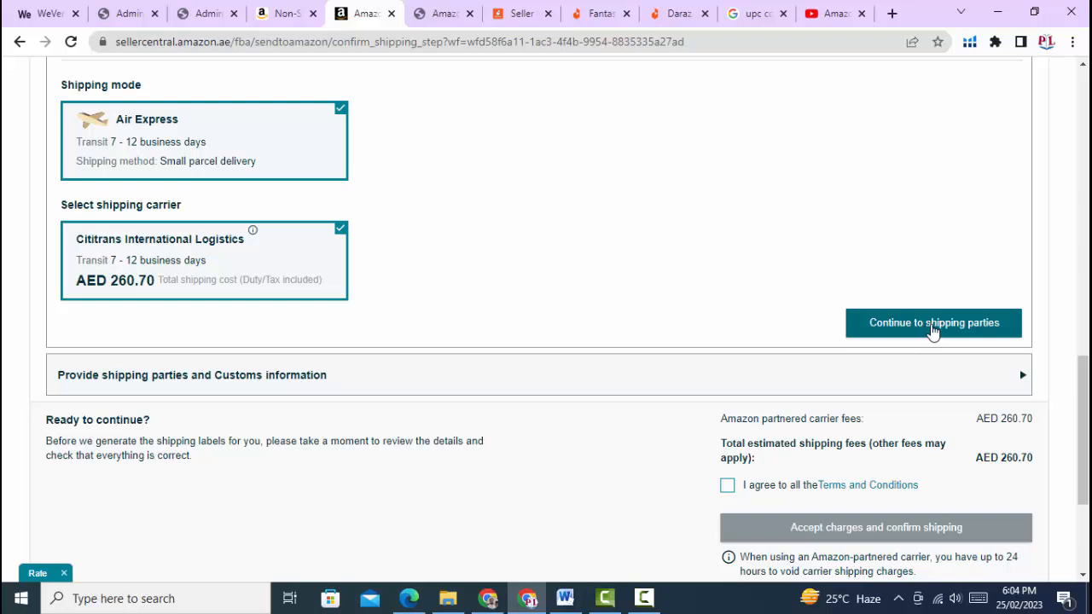
Continue to shipping parties and save 'ABC' as the company name
{"action": "left_click", "coordinate": [933, 331]}
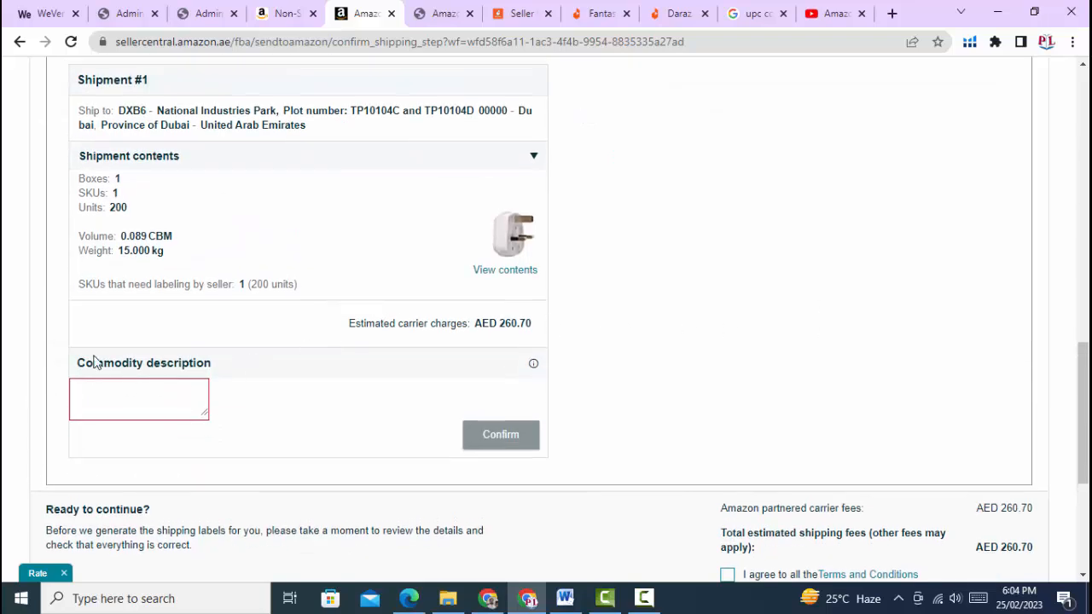
{"action": "scroll", "coordinate": [98, 341], "scroll_direction": "up", "scroll_amount": 3}
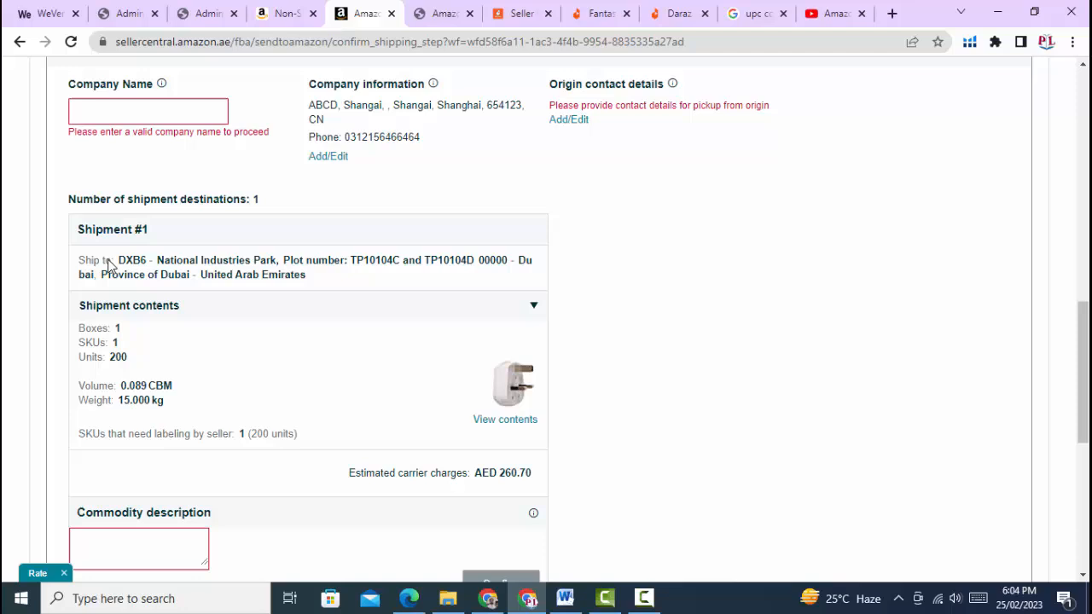
{"action": "left_click", "coordinate": [125, 120]}
{"action": "type", "text": "ABC"}
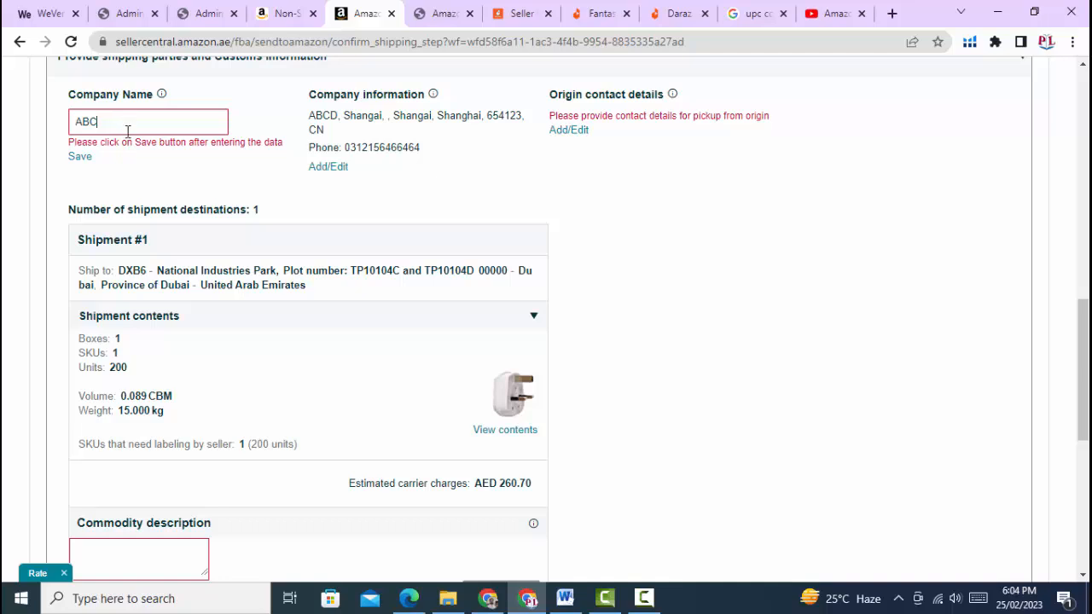
{"action": "left_click", "coordinate": [80, 157]}
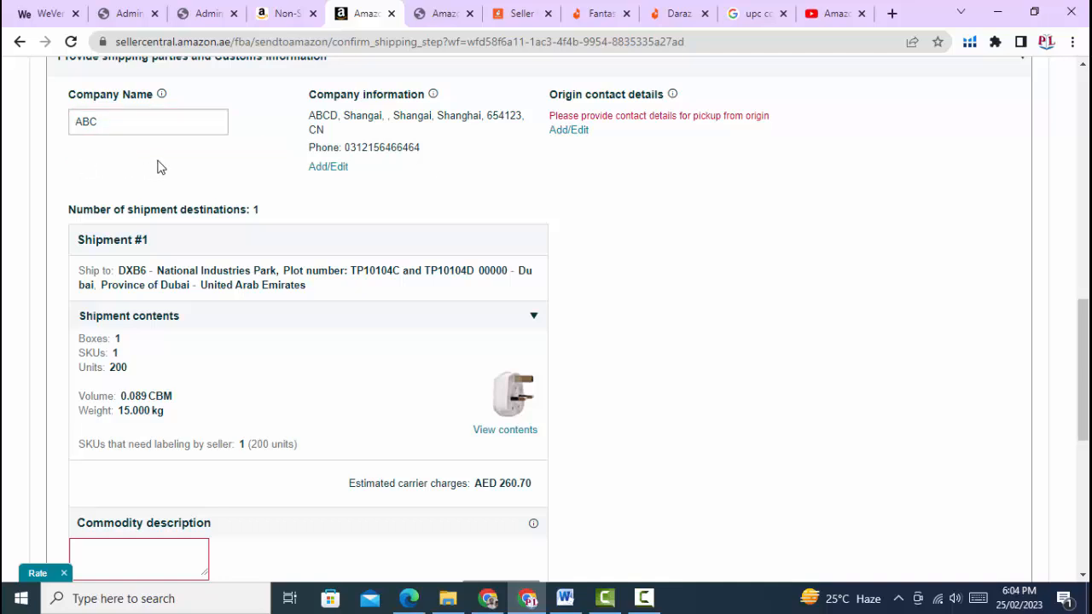
Correct the company name to 'BCA' and save it again
{"action": "scroll", "coordinate": [192, 162], "scroll_direction": "up", "scroll_amount": 1}
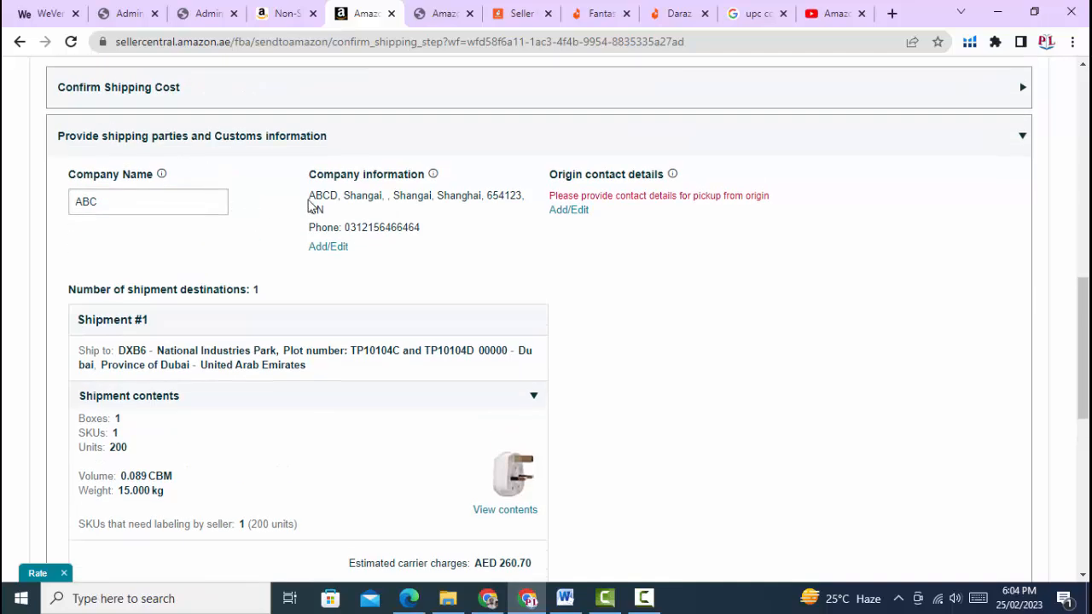
{"action": "left_click", "coordinate": [576, 211]}
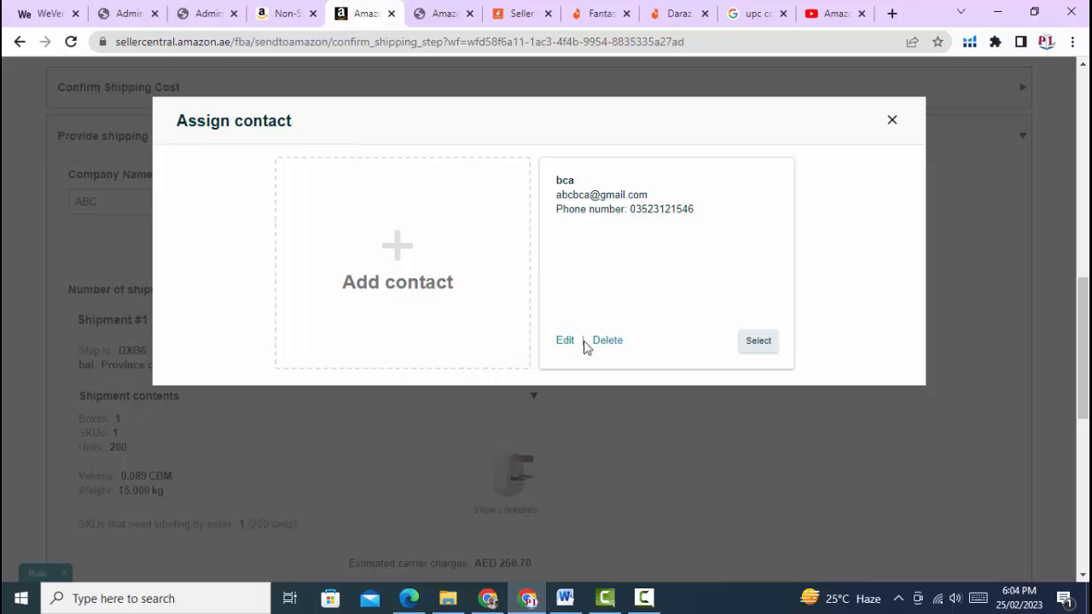
{"action": "left_click", "coordinate": [893, 120]}
{"action": "left_click_drag", "start_coordinate": [168, 210], "coordinate": [42, 219]}
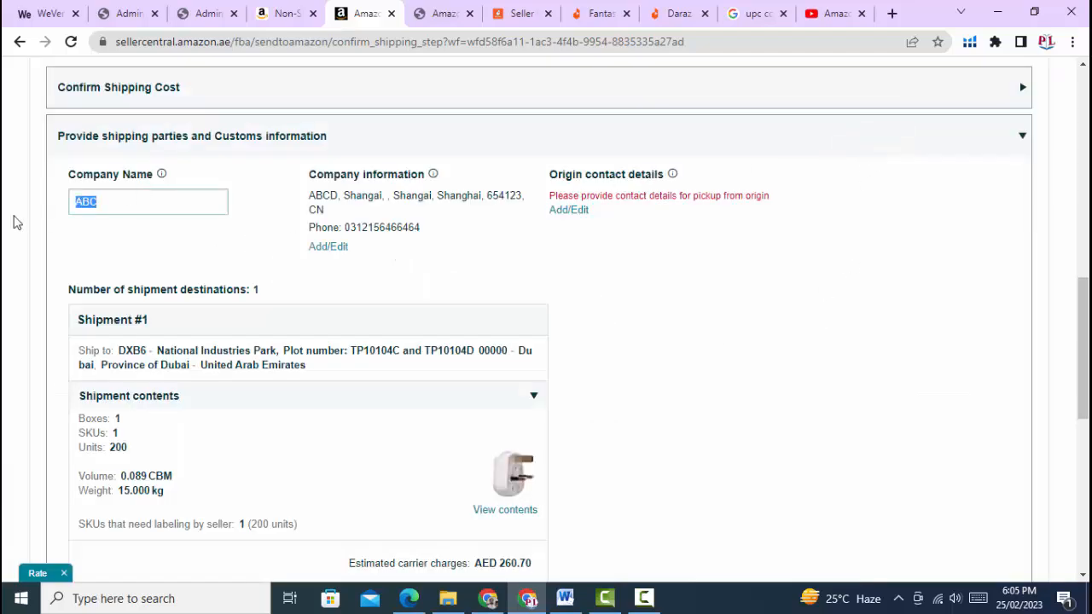
{"action": "type", "text": "BC"}
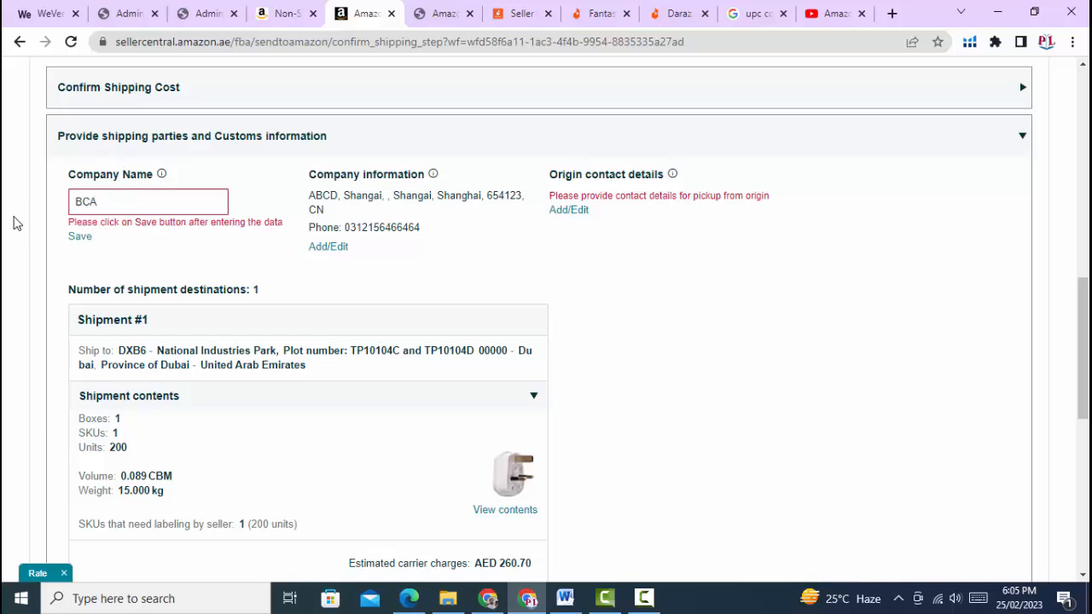
{"action": "left_click", "coordinate": [78, 238]}
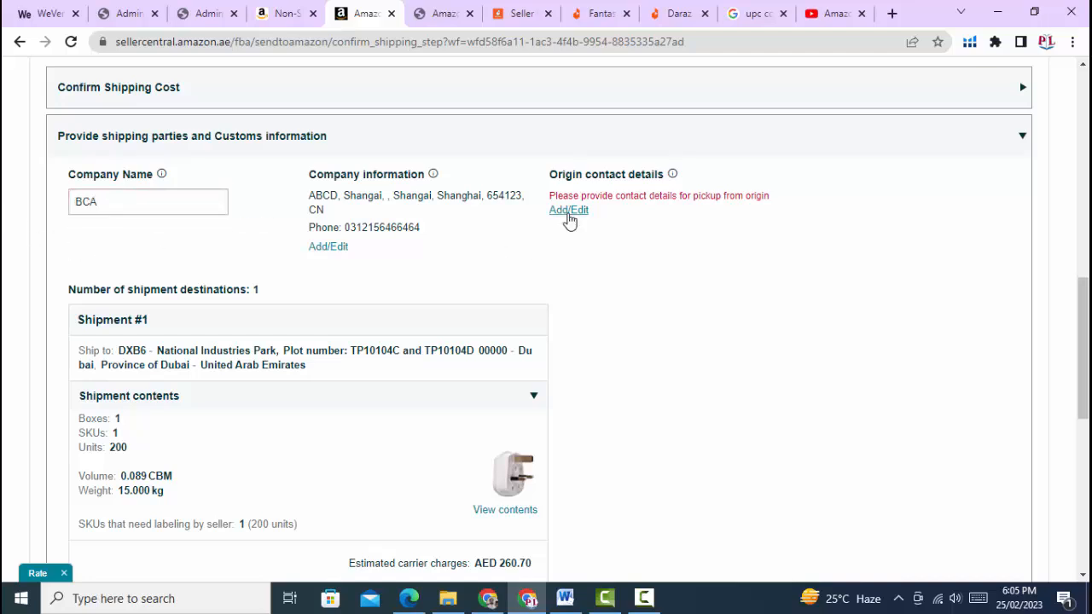
Assign the existing pickup contact as the origin contact
{"action": "left_click", "coordinate": [569, 211]}
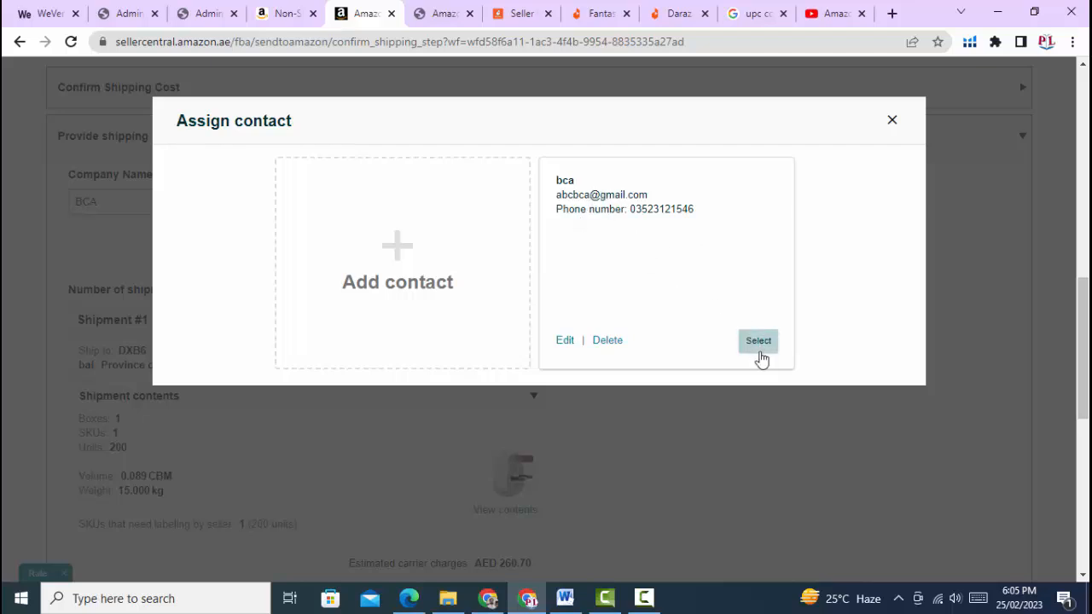
{"action": "left_click", "coordinate": [752, 343]}
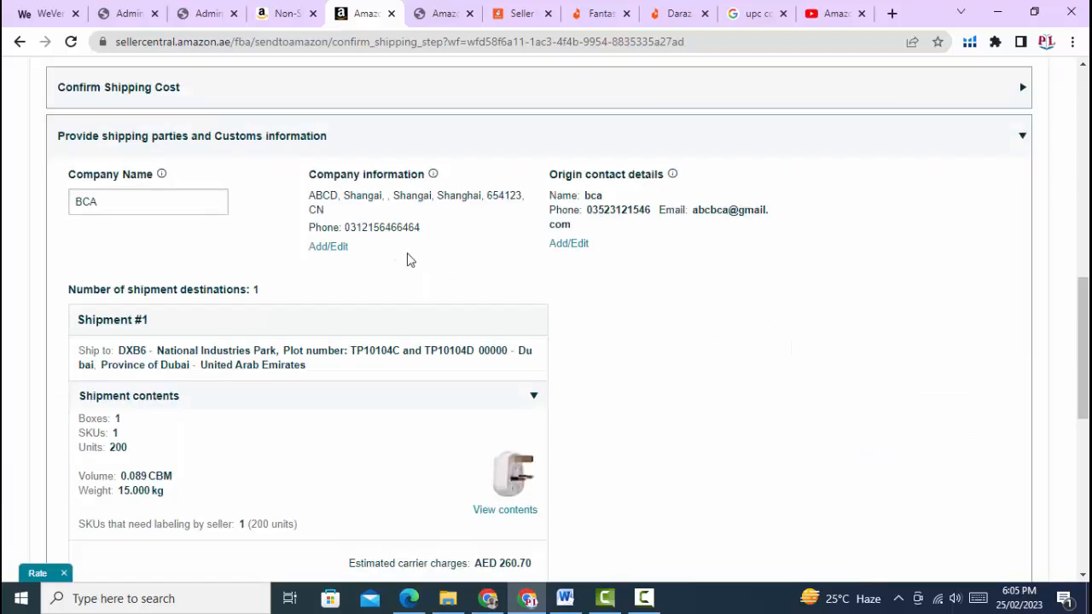
{"action": "scroll", "coordinate": [407, 258], "scroll_direction": "down", "scroll_amount": 3}
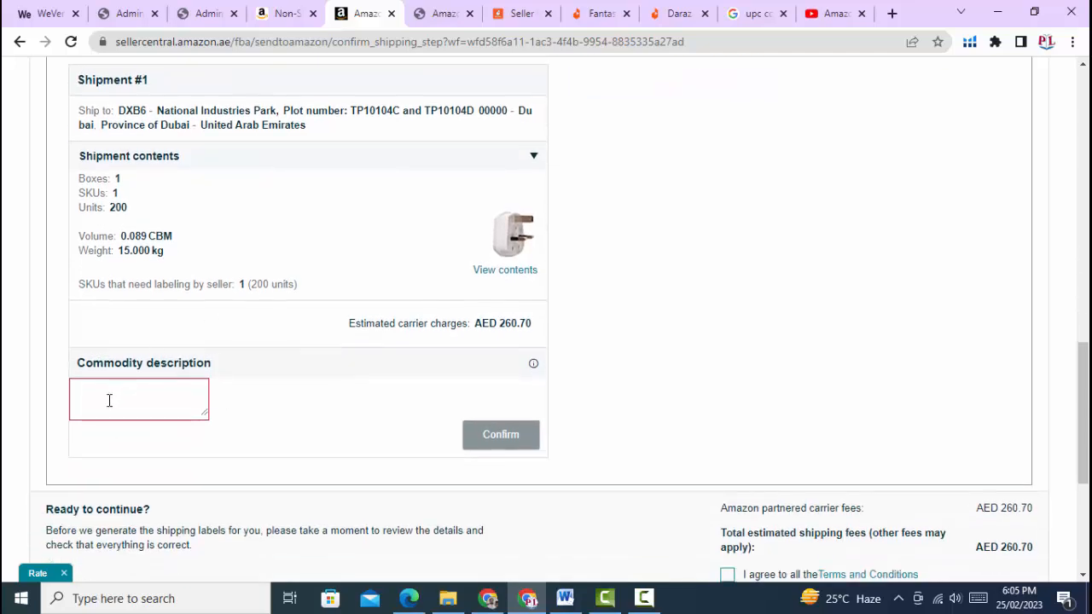
Save 'Switch' as commodity description, agree to the terms, and accept AED 260.70 charges
{"action": "left_click", "coordinate": [109, 400]}
{"action": "type", "text": "Switch"}
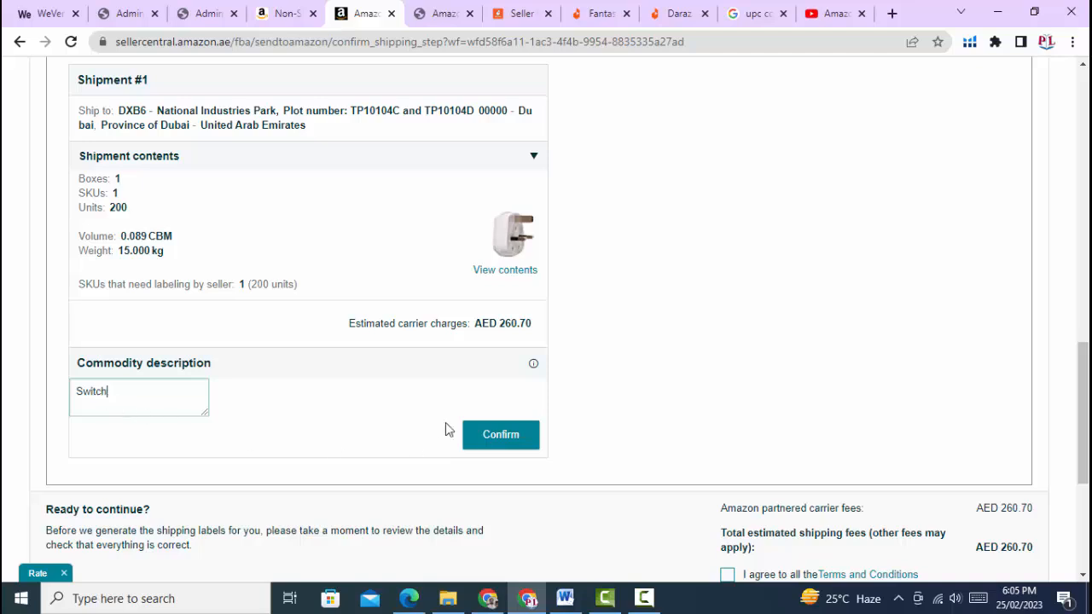
{"action": "left_click", "coordinate": [500, 434]}
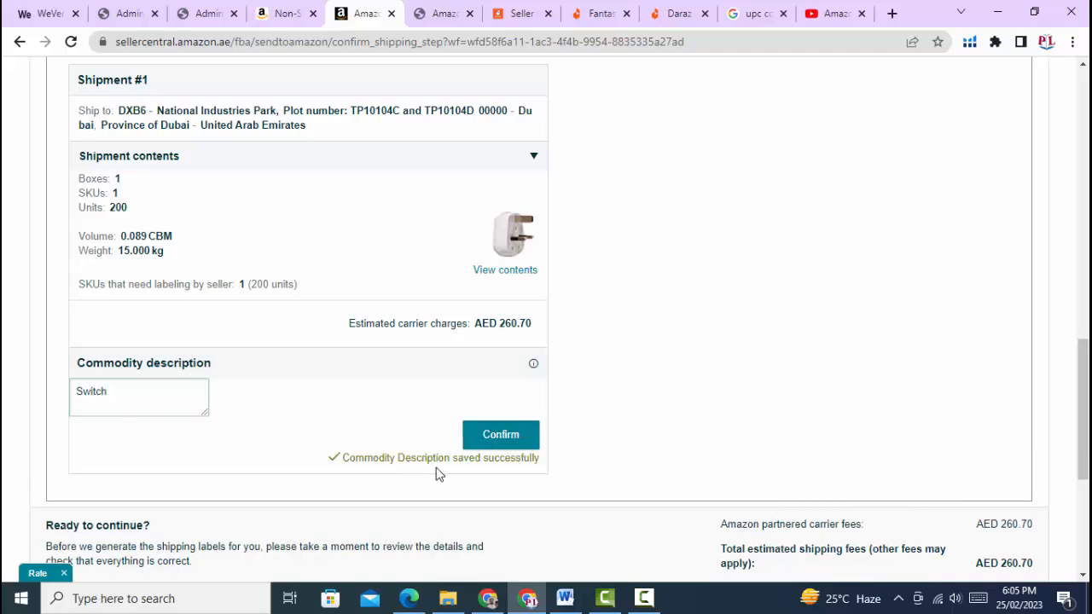
{"action": "scroll", "coordinate": [570, 419], "scroll_direction": "down", "scroll_amount": 3}
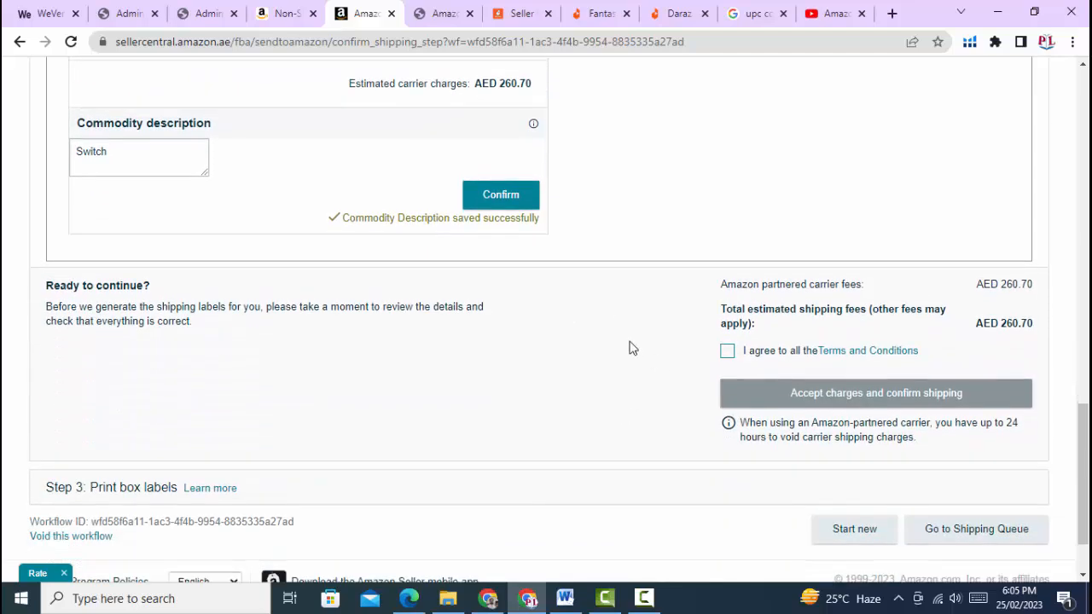
{"action": "left_click", "coordinate": [727, 350]}
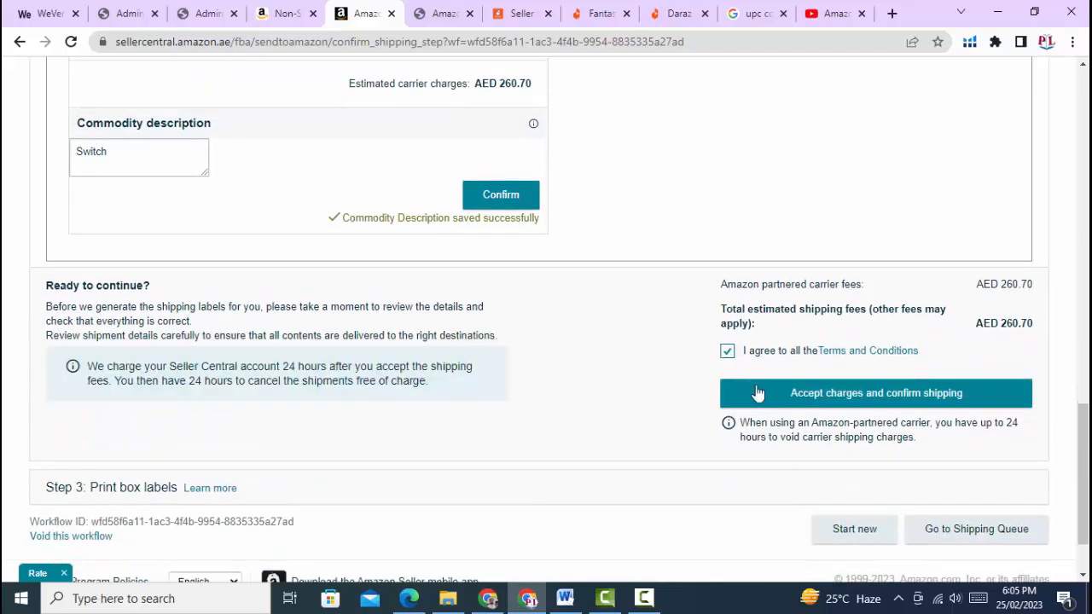
{"action": "left_click", "coordinate": [858, 398]}
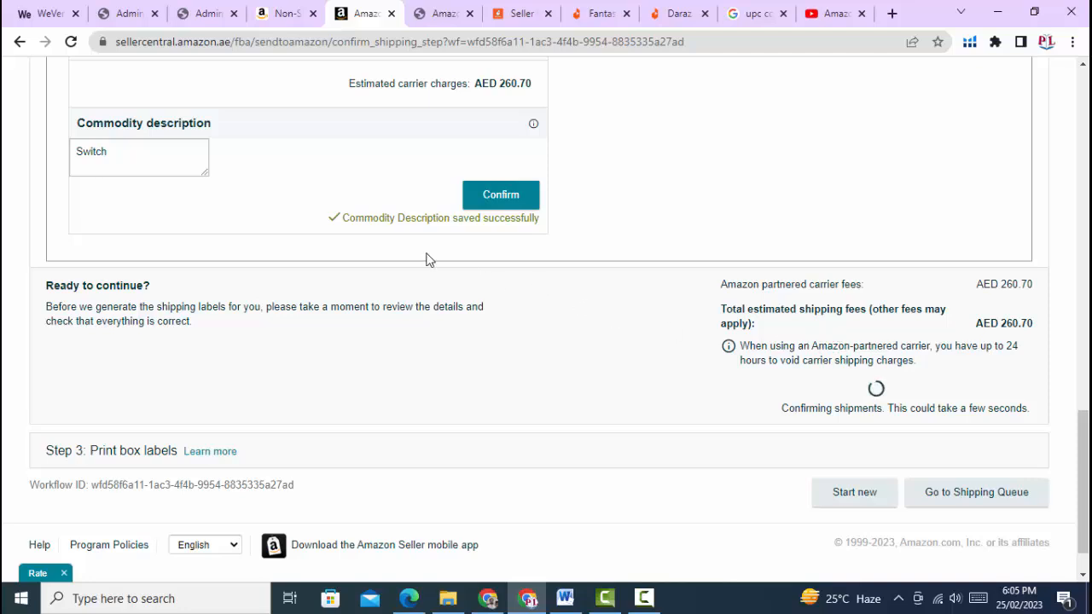
Wait for shipment confirmation and label generation, then scroll to the Print box labels step
{"action": "scroll", "coordinate": [429, 260], "scroll_direction": "up", "scroll_amount": 1}
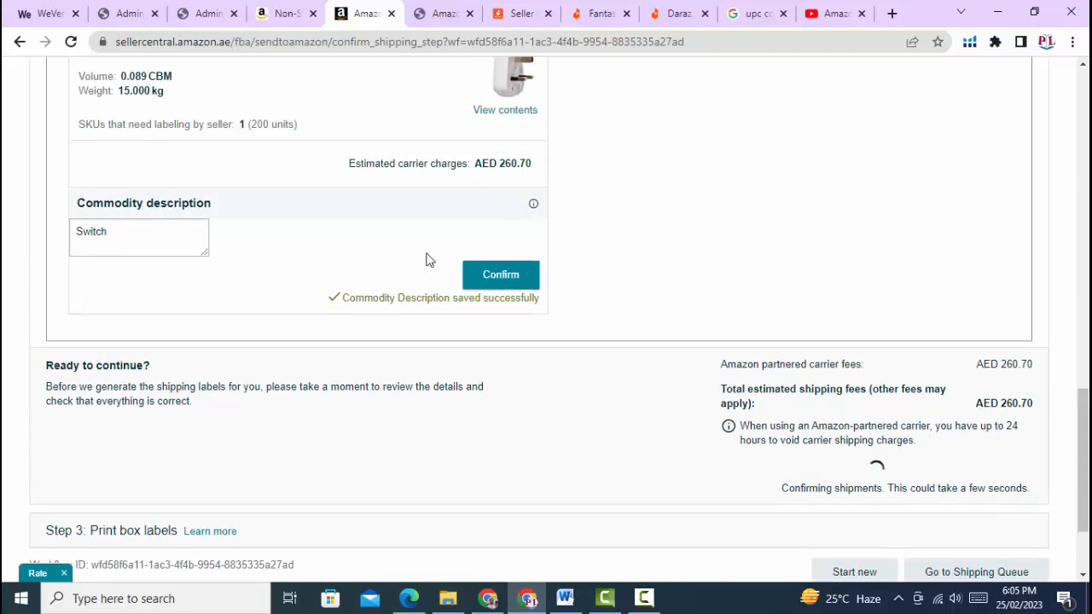
{"action": "scroll", "coordinate": [429, 260], "scroll_direction": "down", "scroll_amount": 2}
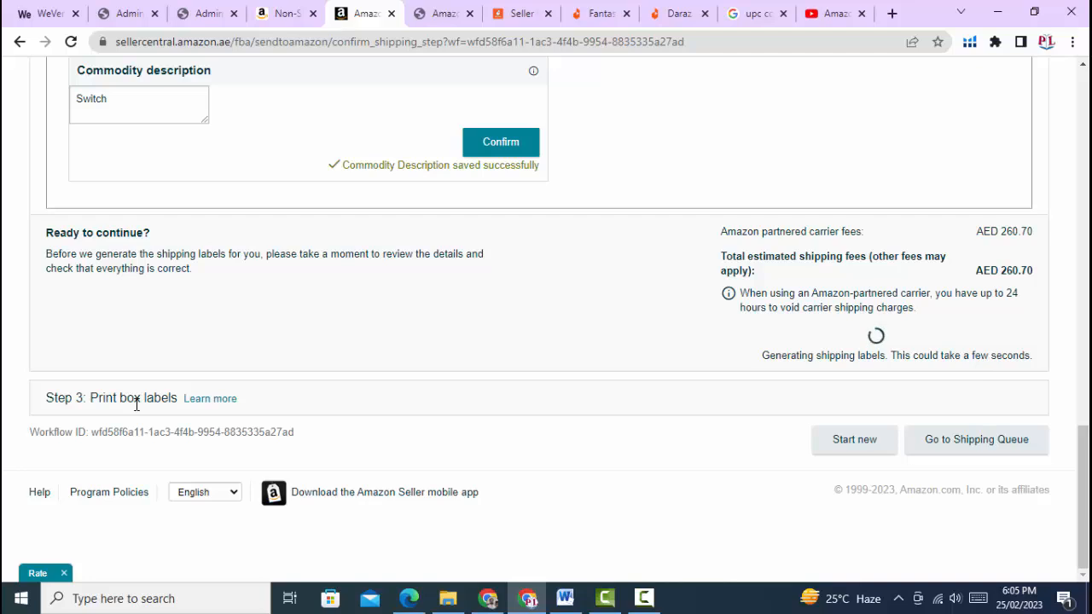
{"action": "scroll", "coordinate": [250, 312], "scroll_direction": "up", "scroll_amount": 15}
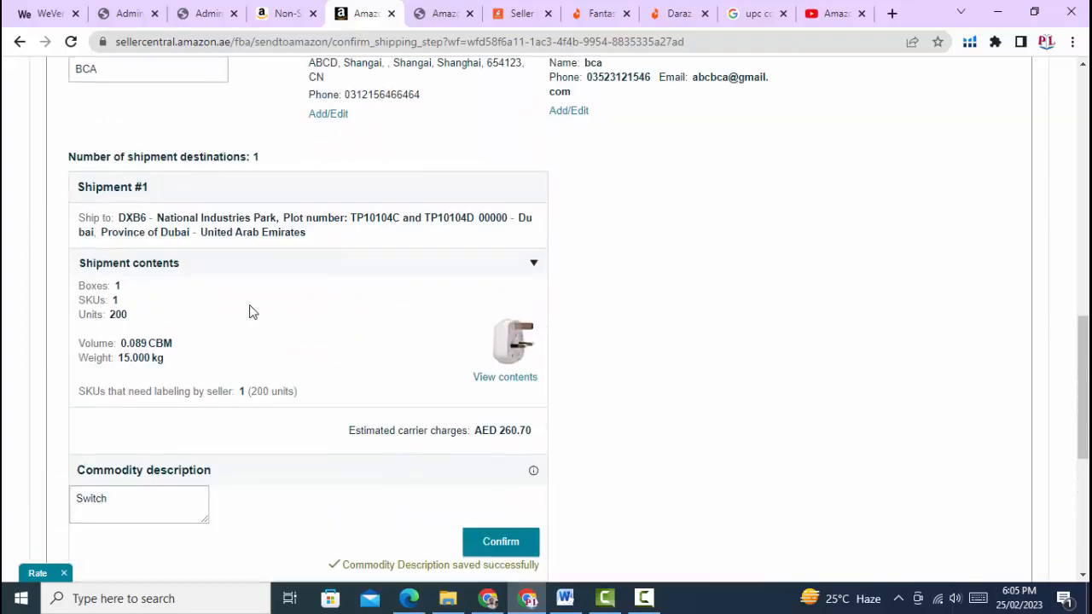
{"action": "scroll", "coordinate": [250, 312], "scroll_direction": "up", "scroll_amount": 2}
{"action": "scroll", "coordinate": [250, 312], "scroll_direction": "down", "scroll_amount": 20}
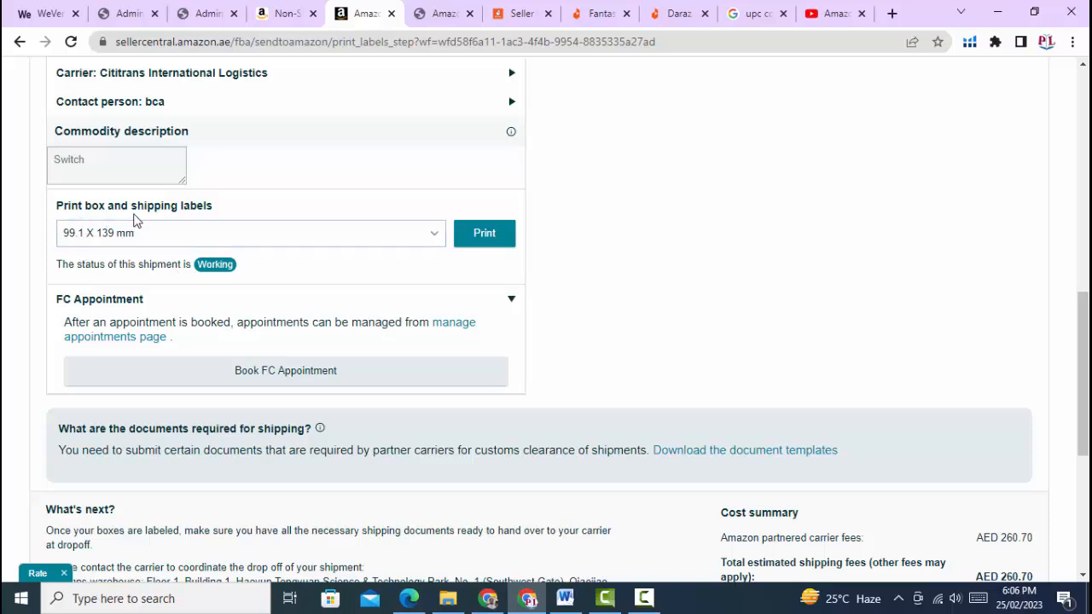
{"action": "scroll", "coordinate": [277, 297], "scroll_direction": "down", "scroll_amount": 1}
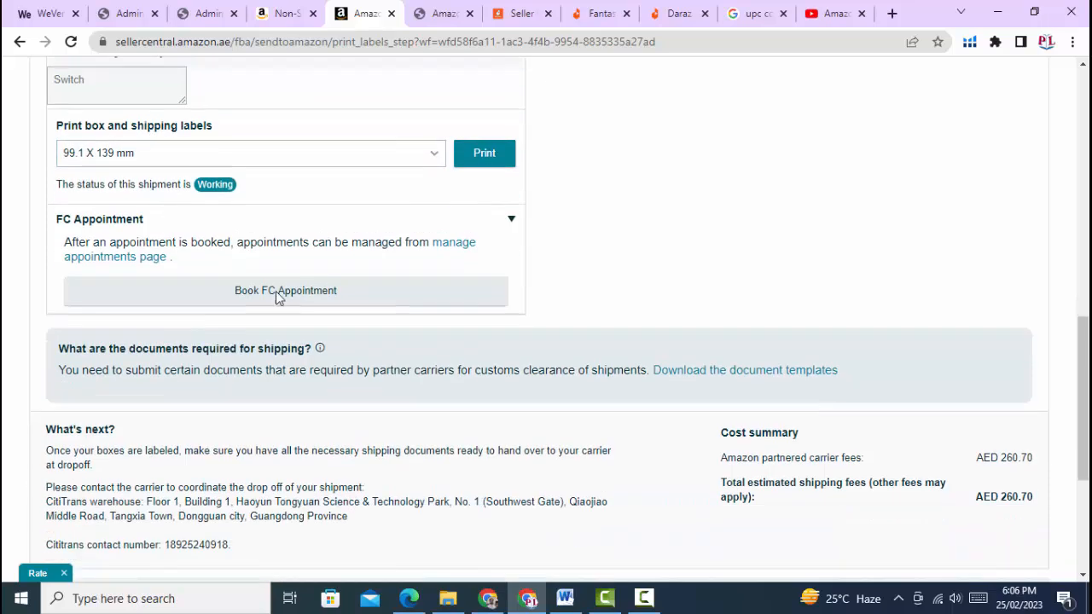
Print the box labels and review the single-page Cititrans Air label PDF, box 1/1 to DXB6
{"action": "left_click", "coordinate": [476, 162]}
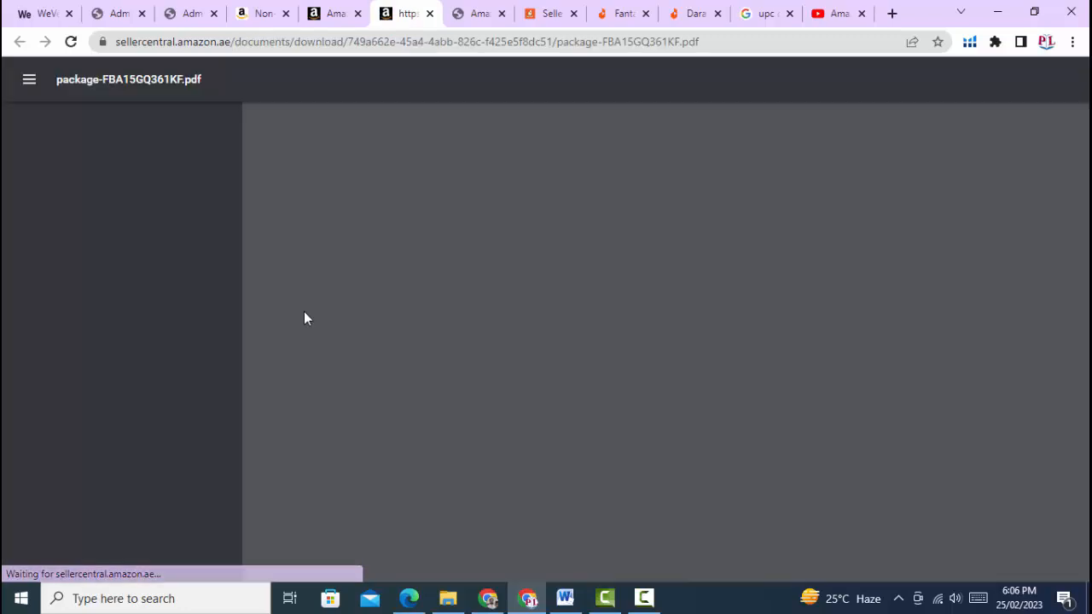
{"action": "scroll", "coordinate": [714, 367], "scroll_direction": "down", "scroll_amount": 5}
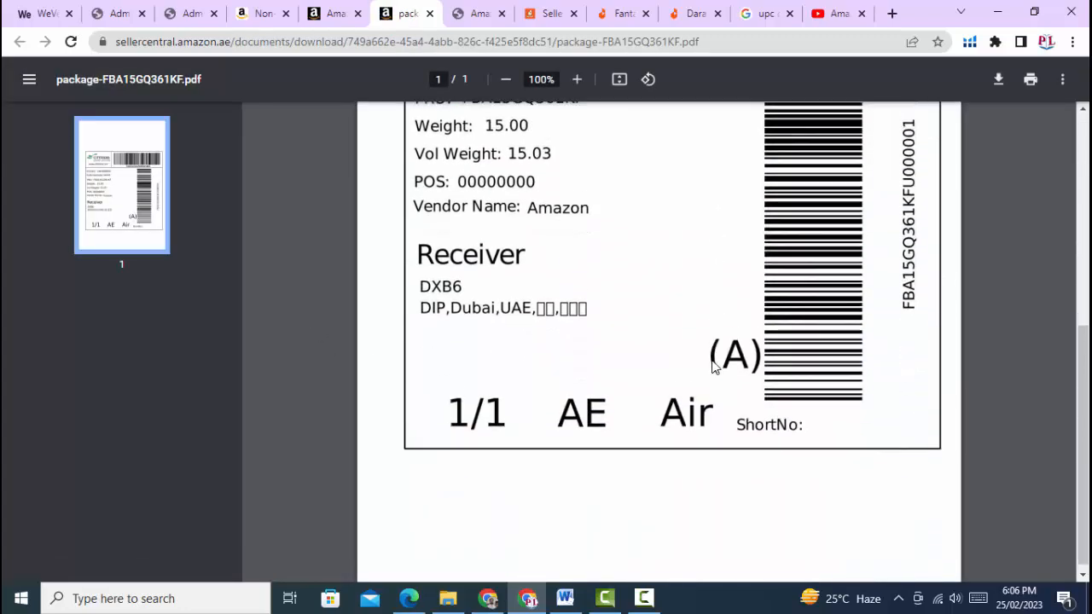
{"action": "scroll", "coordinate": [714, 367], "scroll_direction": "up", "scroll_amount": 3}
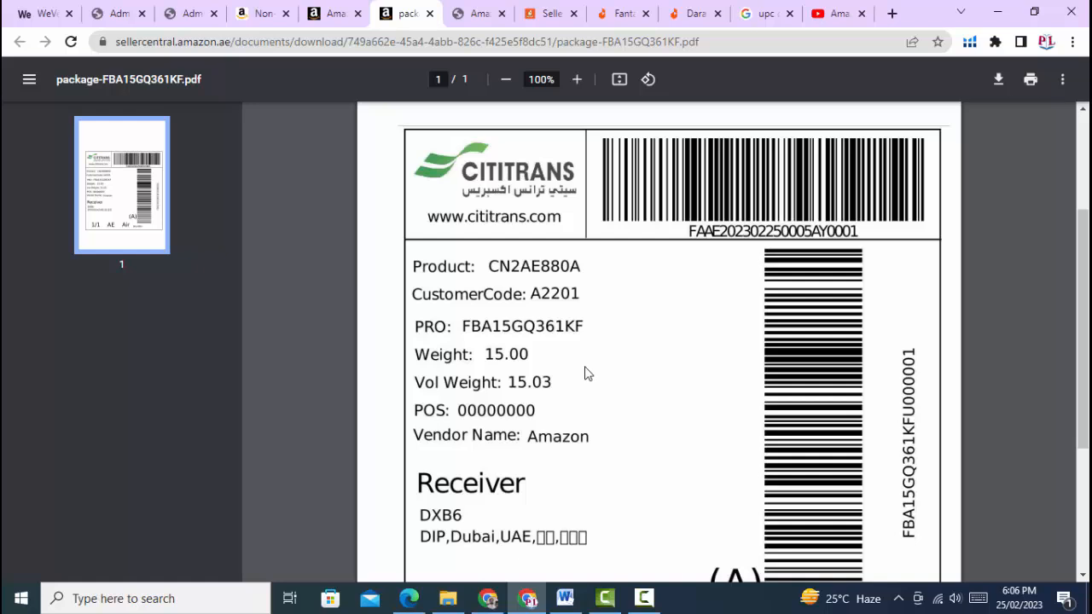
{"action": "scroll", "coordinate": [585, 373], "scroll_direction": "down", "scroll_amount": 1}
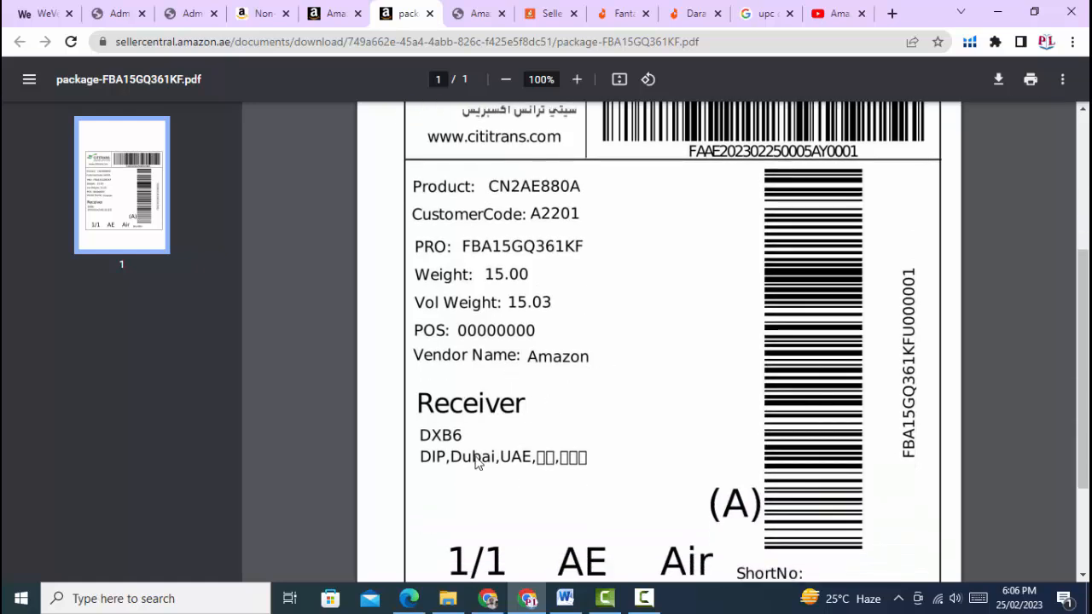
{"action": "scroll", "coordinate": [551, 404], "scroll_direction": "up", "scroll_amount": 3}
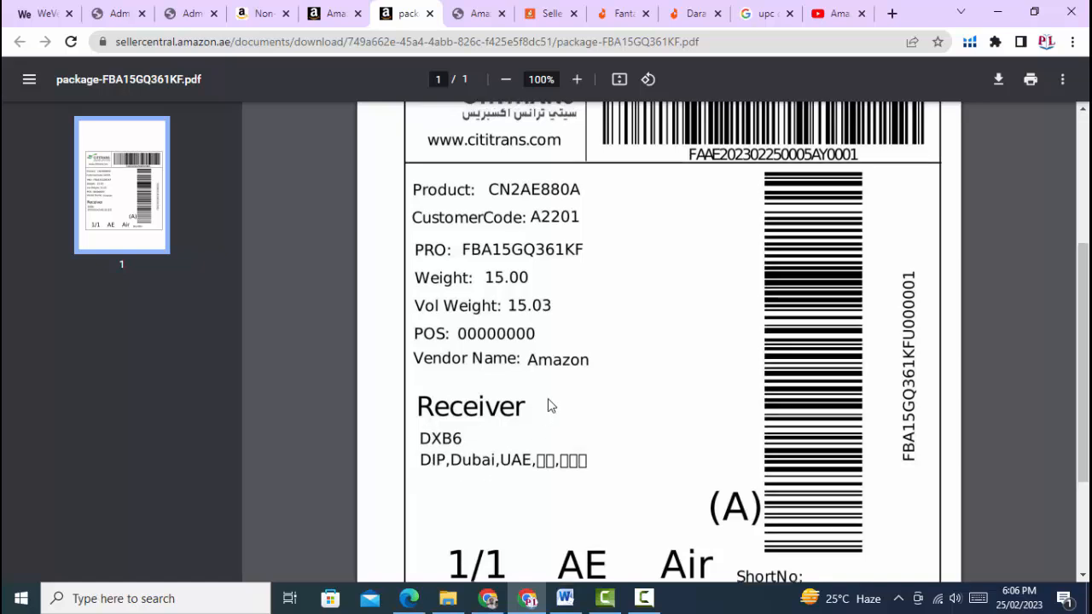
{"action": "left_click", "coordinate": [339, 15]}
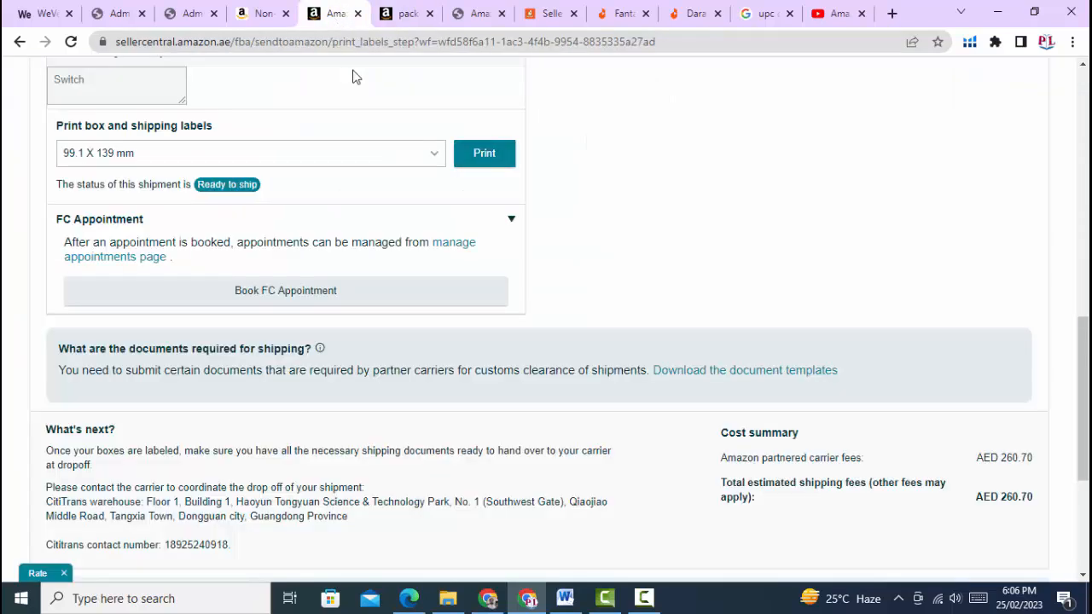
{"action": "scroll", "coordinate": [443, 308], "scroll_direction": "down", "scroll_amount": 3}
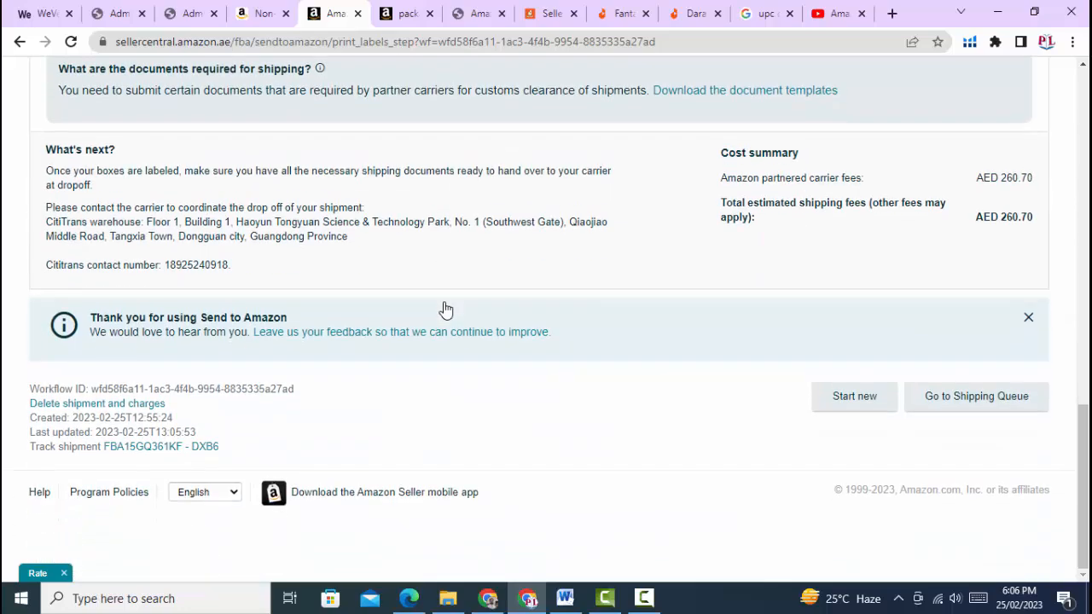
{"action": "scroll", "coordinate": [465, 434], "scroll_direction": "up", "scroll_amount": 1}
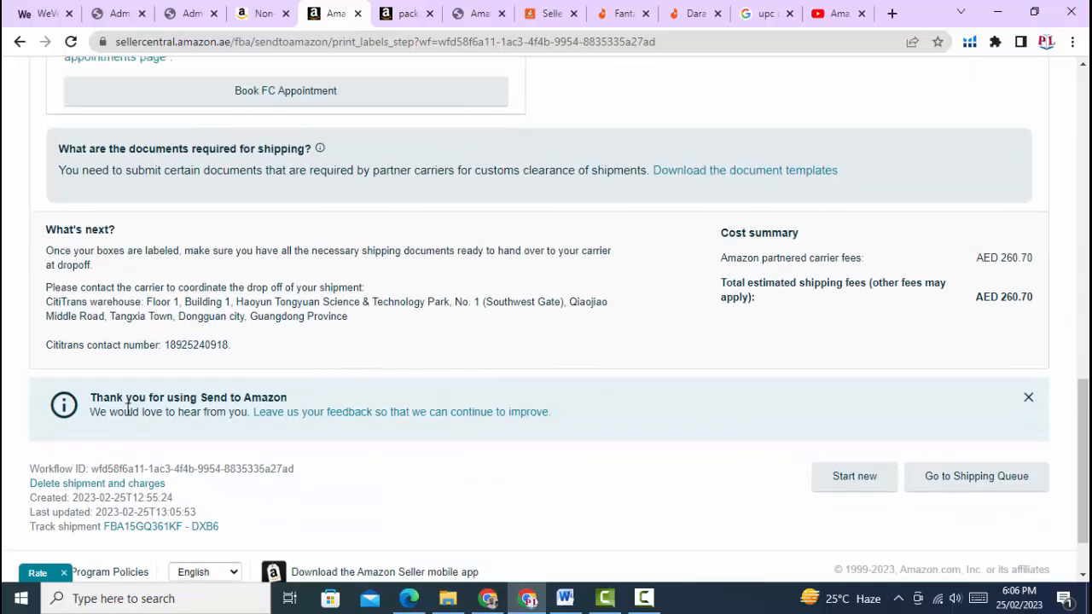
{"action": "scroll", "coordinate": [650, 438], "scroll_direction": "up", "scroll_amount": 5}
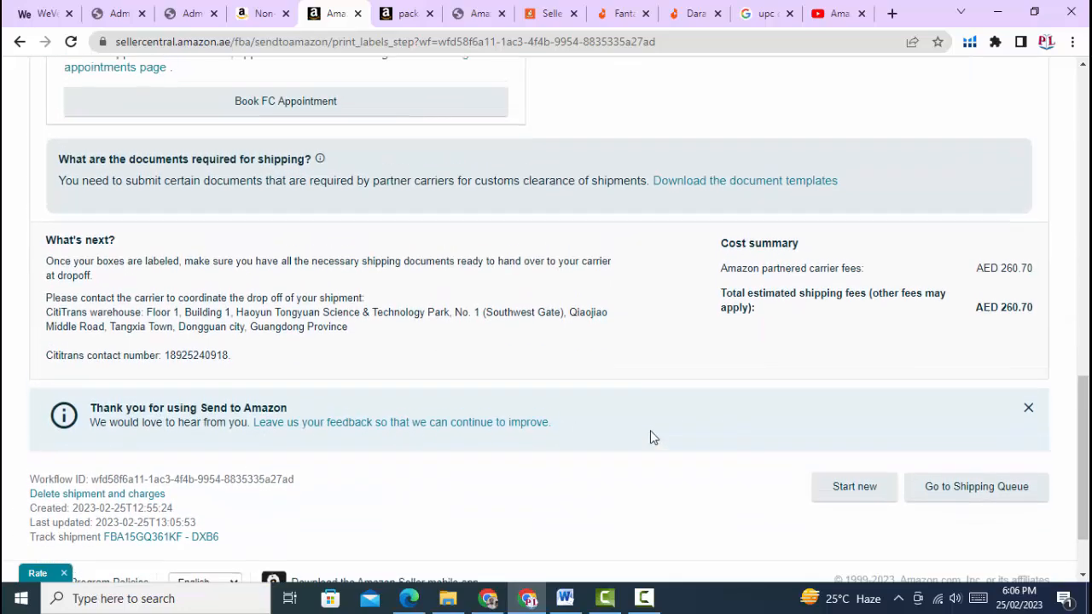
{"action": "scroll", "coordinate": [594, 365], "scroll_direction": "up", "scroll_amount": 6}
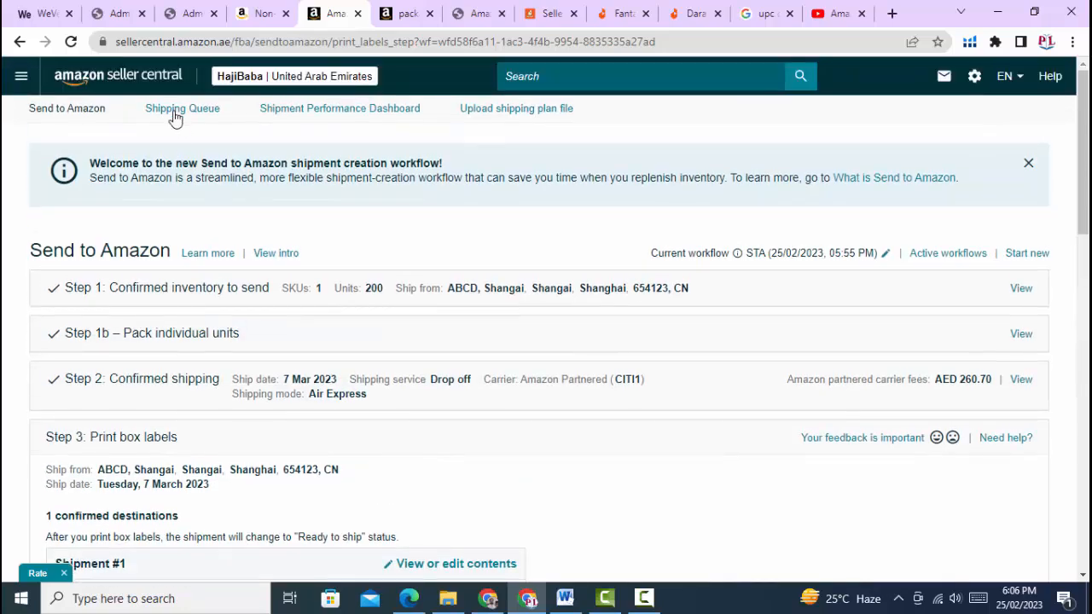
{"action": "left_click", "coordinate": [170, 114]}
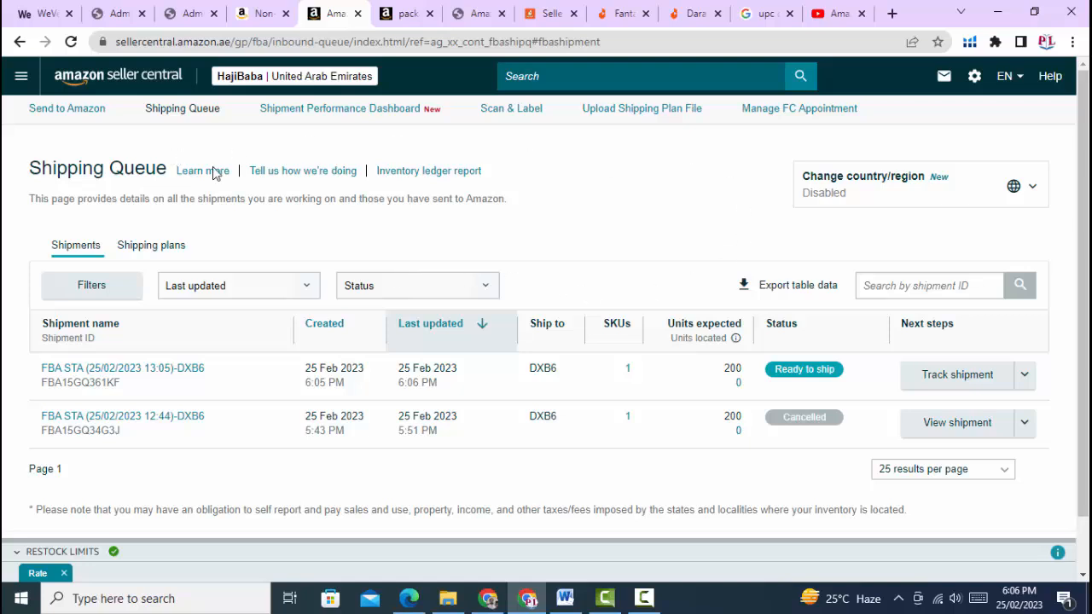
{"action": "scroll", "coordinate": [514, 293], "scroll_direction": "down", "scroll_amount": 2}
{"action": "scroll", "coordinate": [508, 268], "scroll_direction": "up", "scroll_amount": 2}
{"action": "left_click", "coordinate": [70, 109]}
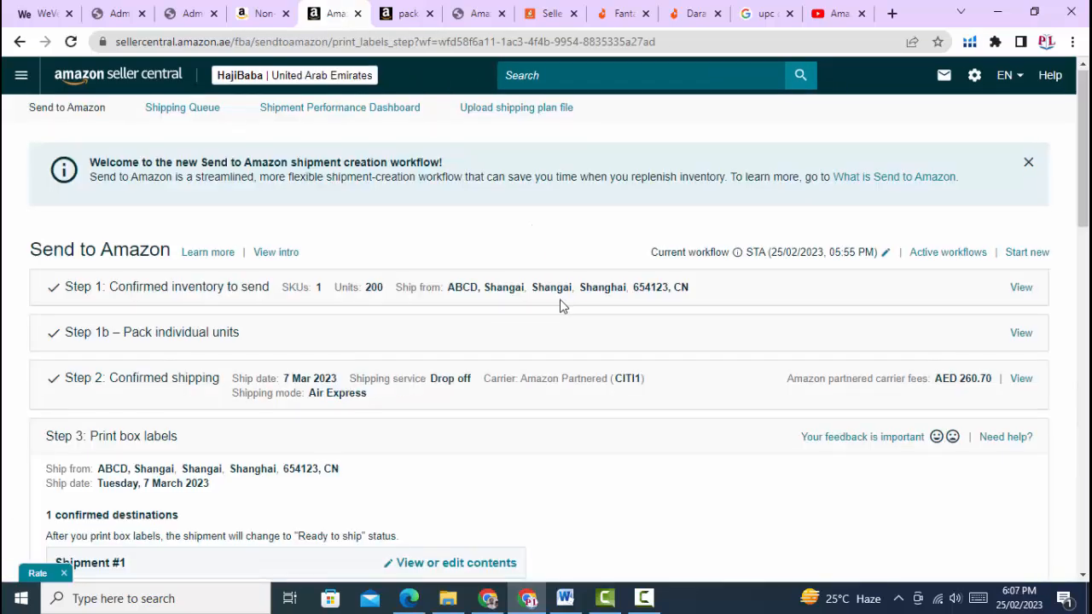
{"action": "scroll", "coordinate": [297, 256], "scroll_direction": "down", "scroll_amount": 2}
{"action": "scroll", "coordinate": [410, 324], "scroll_direction": "up", "scroll_amount": 1}
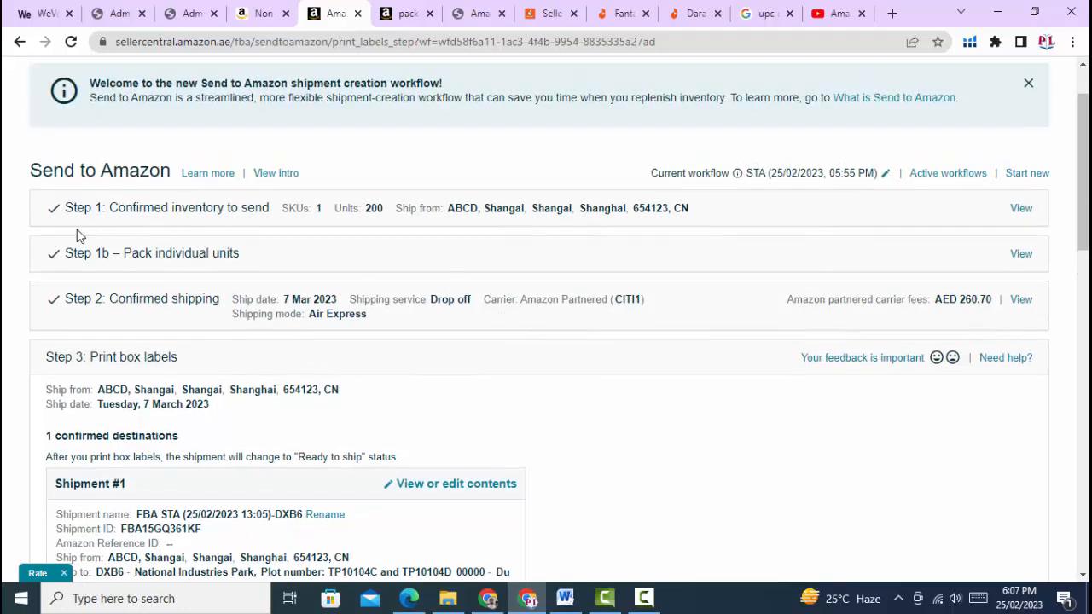
{"action": "scroll", "coordinate": [383, 334], "scroll_direction": "down", "scroll_amount": 12}
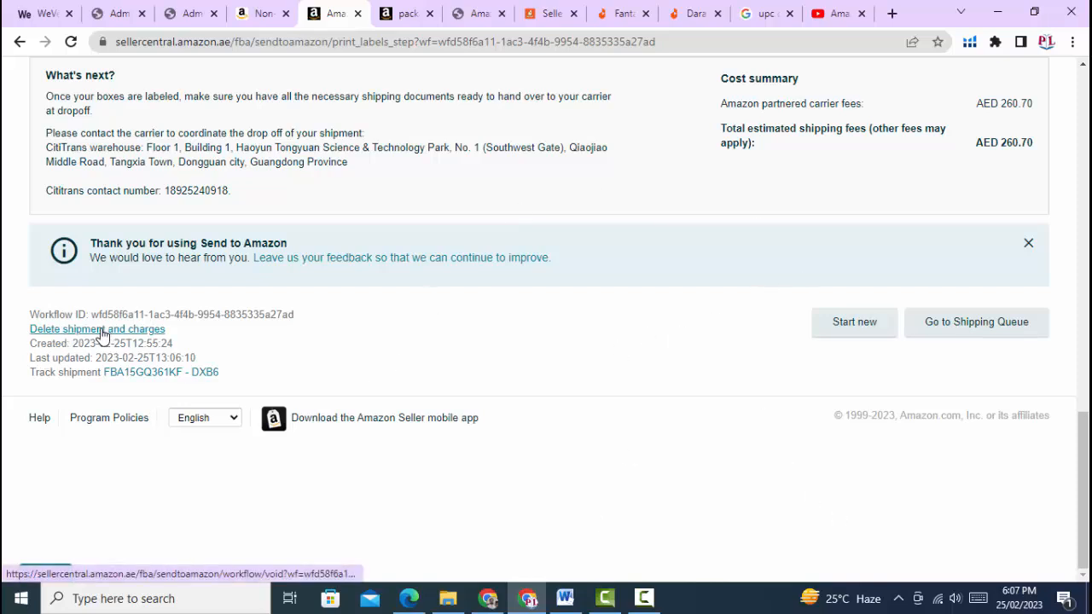
Go through the Delete shipment and charges dialog, acknowledging the labels will be destroyed
{"action": "left_click", "coordinate": [66, 331]}
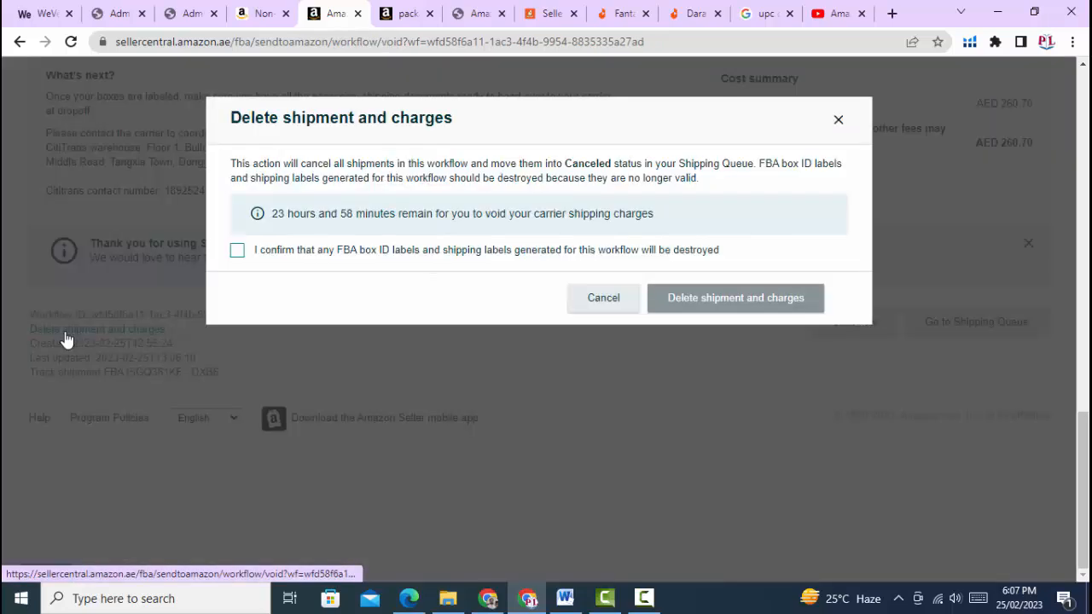
{"action": "left_click", "coordinate": [342, 256]}
{"action": "left_click", "coordinate": [709, 303]}
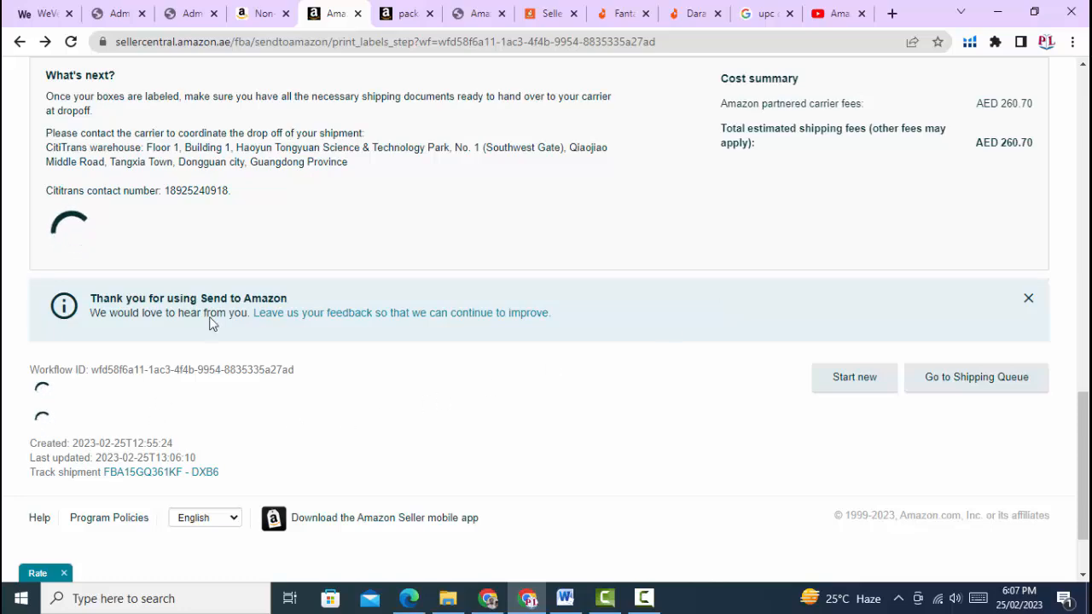
{"action": "scroll", "coordinate": [486, 298], "scroll_direction": "up", "scroll_amount": 5}
{"action": "scroll", "coordinate": [486, 298], "scroll_direction": "up", "scroll_amount": 1}
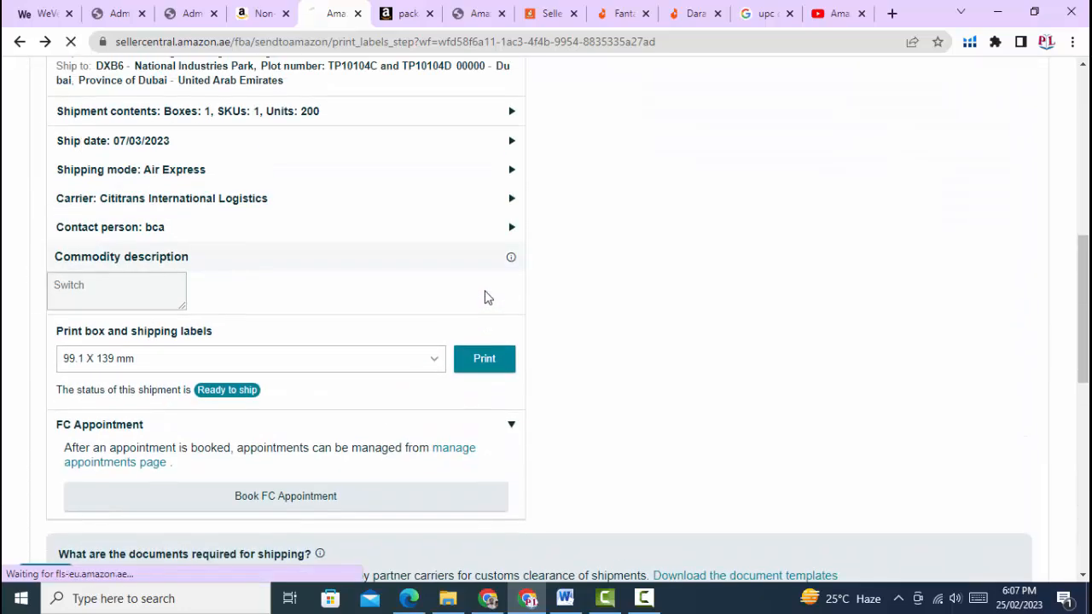